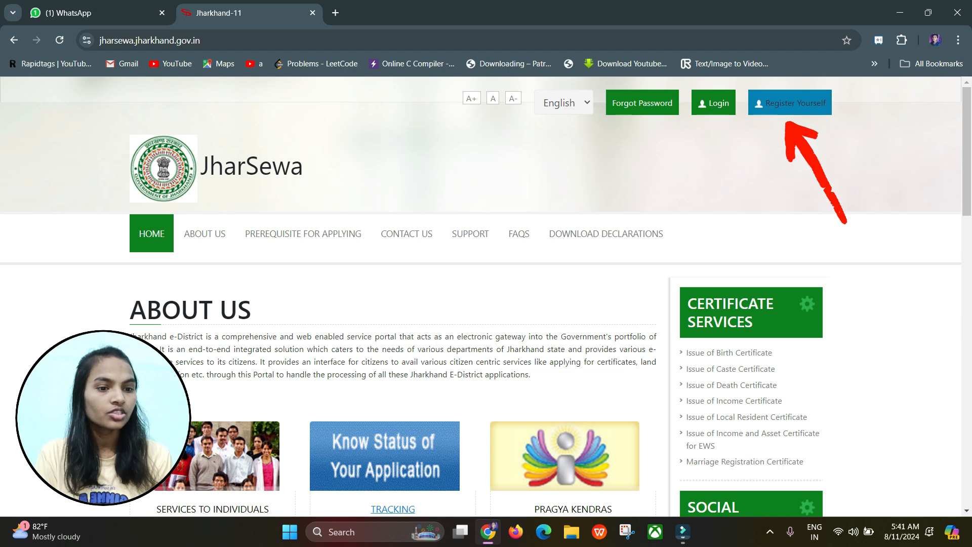
- Open the Register yourself form, scroll through it to the captcha and Submit, then close it
click(790, 103)
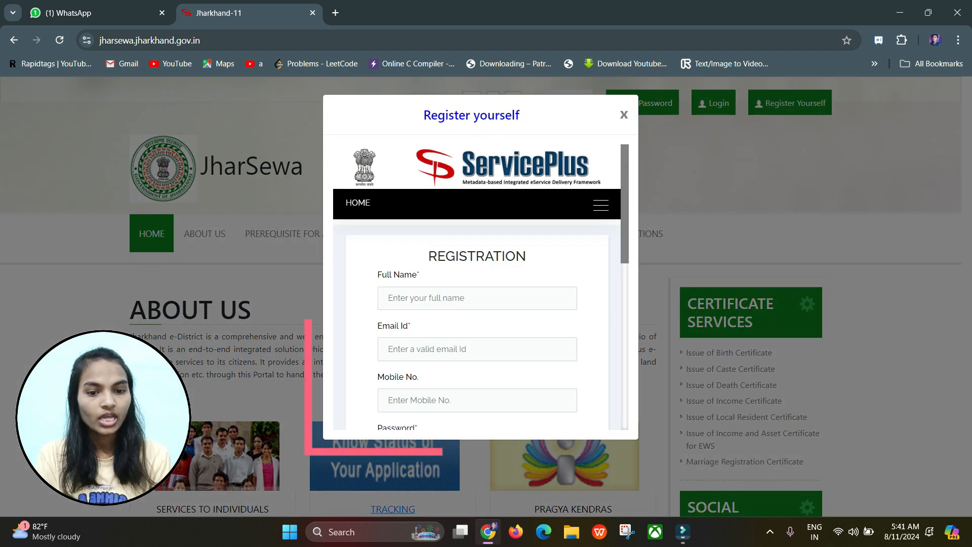
scroll(477, 309, down, 2)
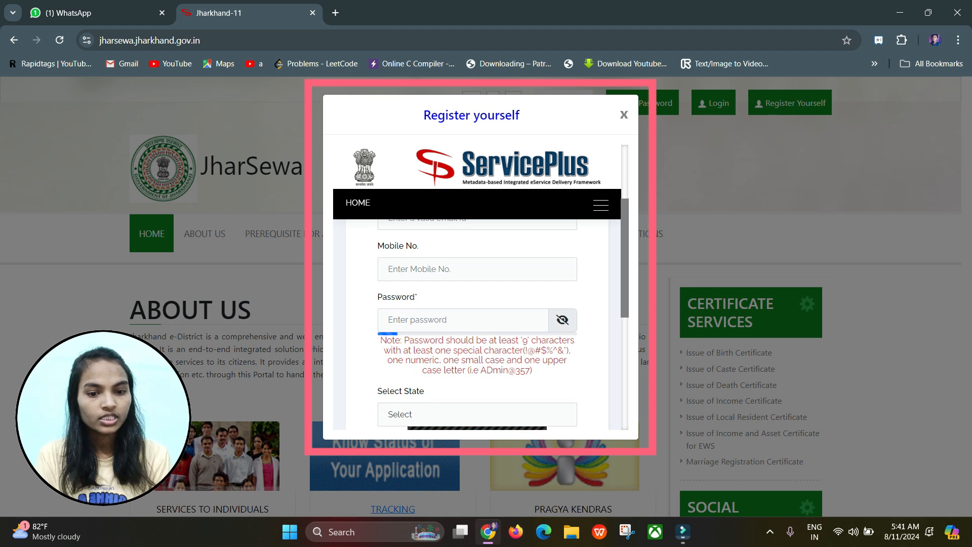
scroll(477, 324, down, 3)
scroll(477, 324, down, 1)
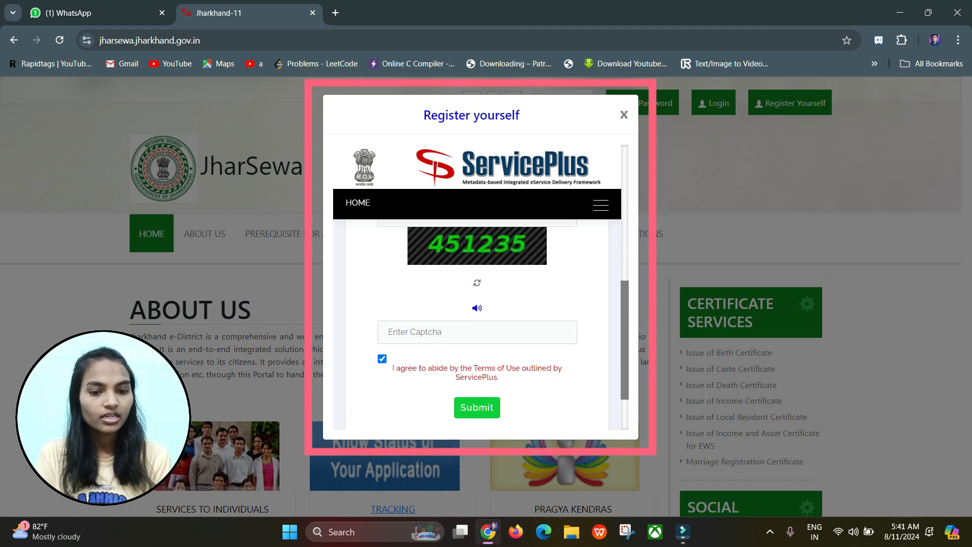
scroll(476, 309, down, 1)
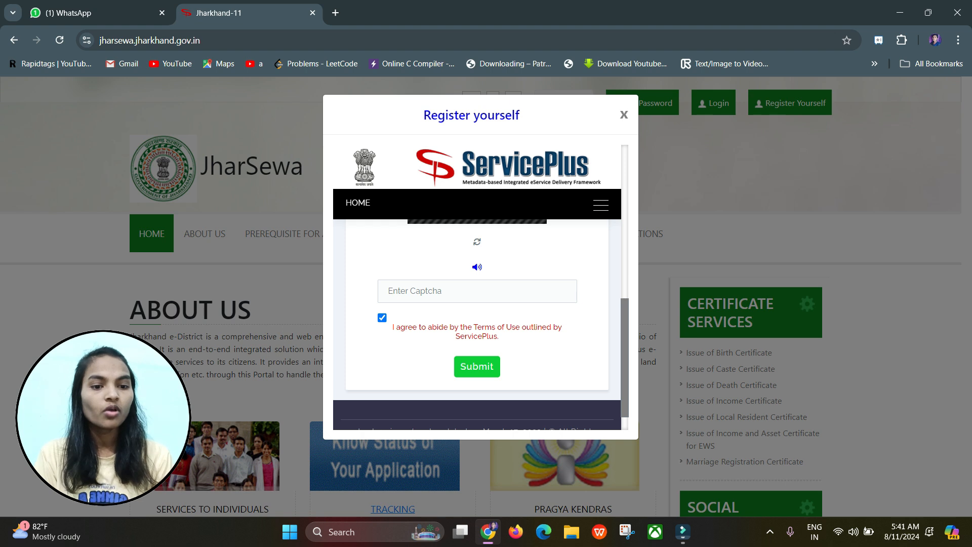
click(624, 114)
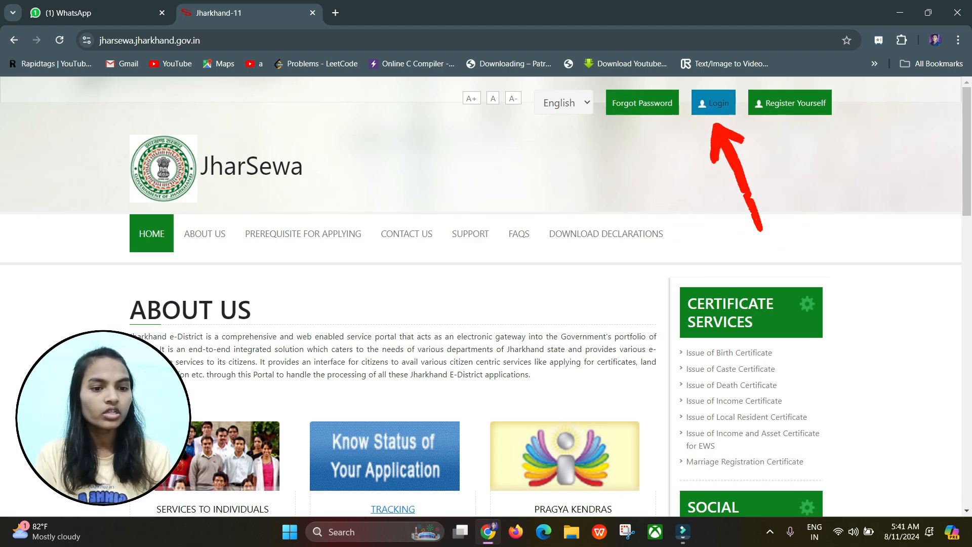
- Go from the JharSewa home page to the ServicePlus sign-in page via Login
click(714, 104)
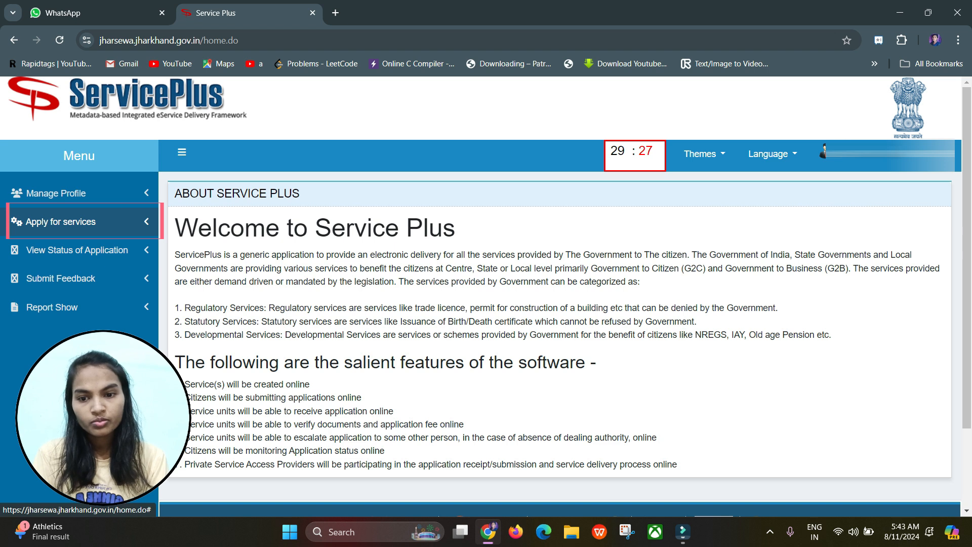
- List all available Jharkhand services and scroll down to Issue of Income Certificate
click(81, 221)
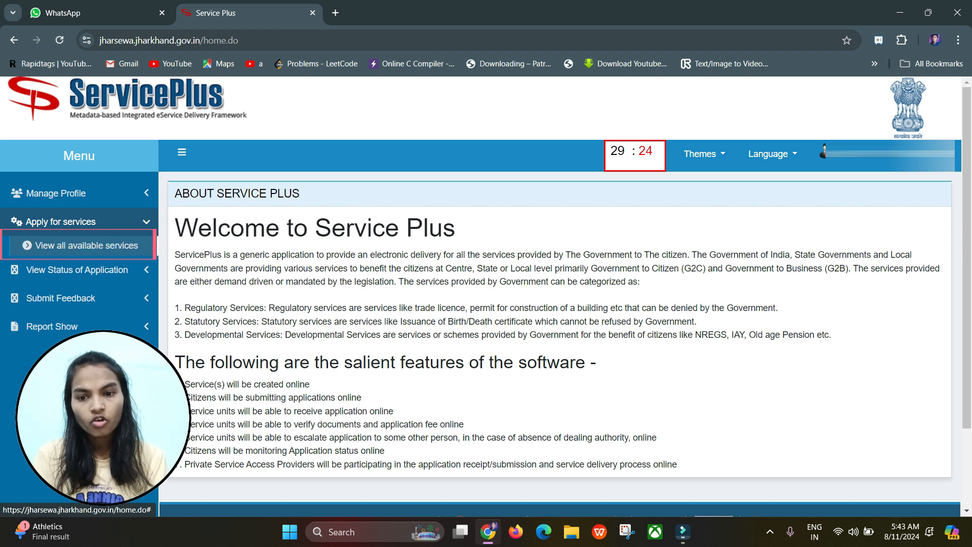
click(86, 245)
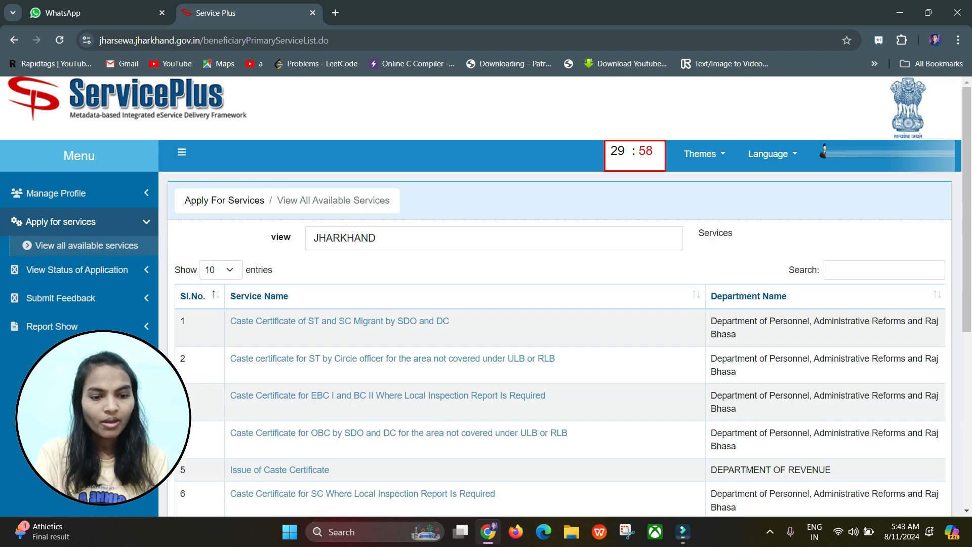
scroll(557, 296, down, 6)
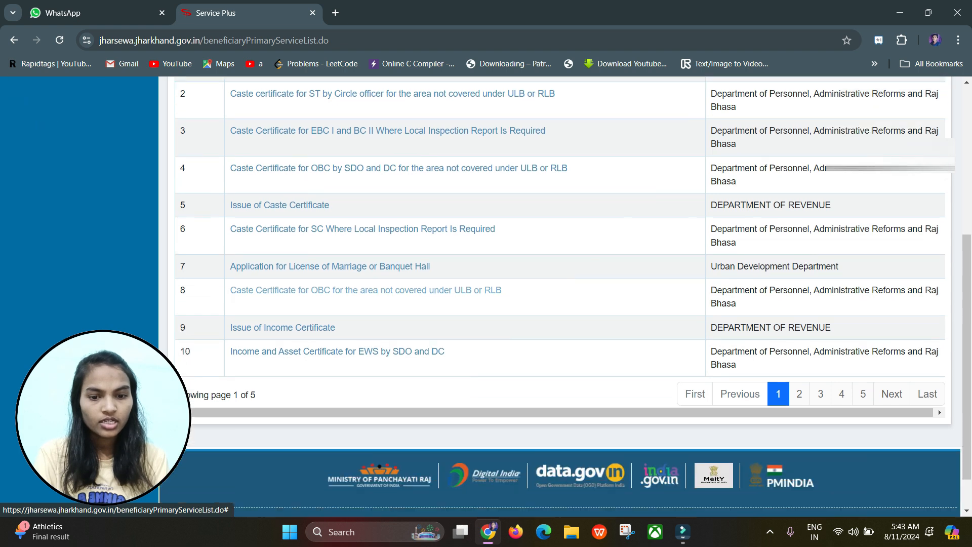
scroll(557, 296, up, 4)
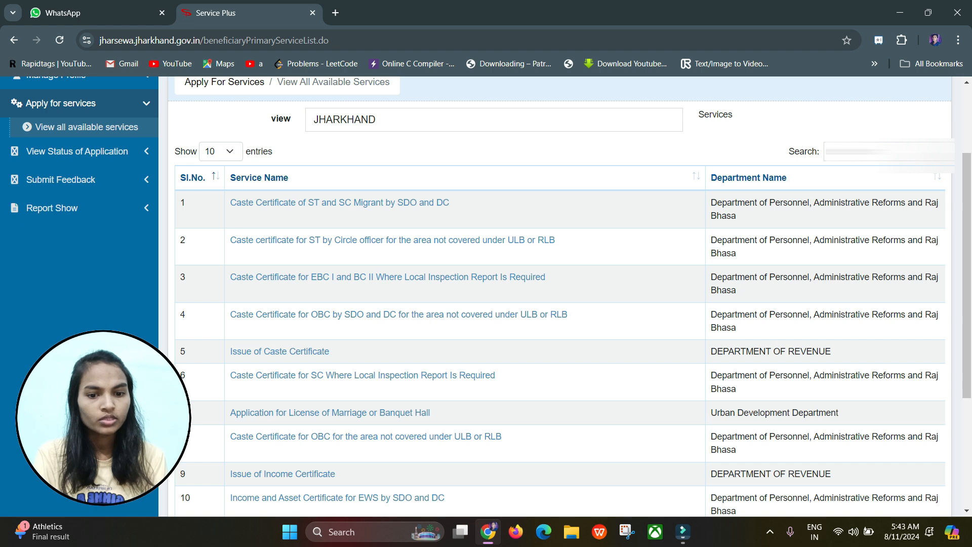
scroll(557, 296, down, 1)
scroll(557, 296, down, 1)
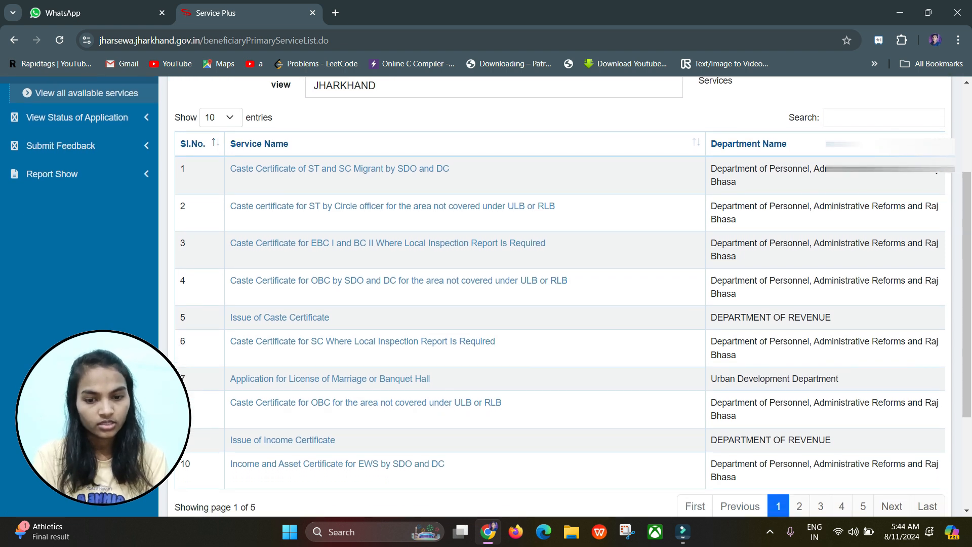
scroll(557, 296, down, 1)
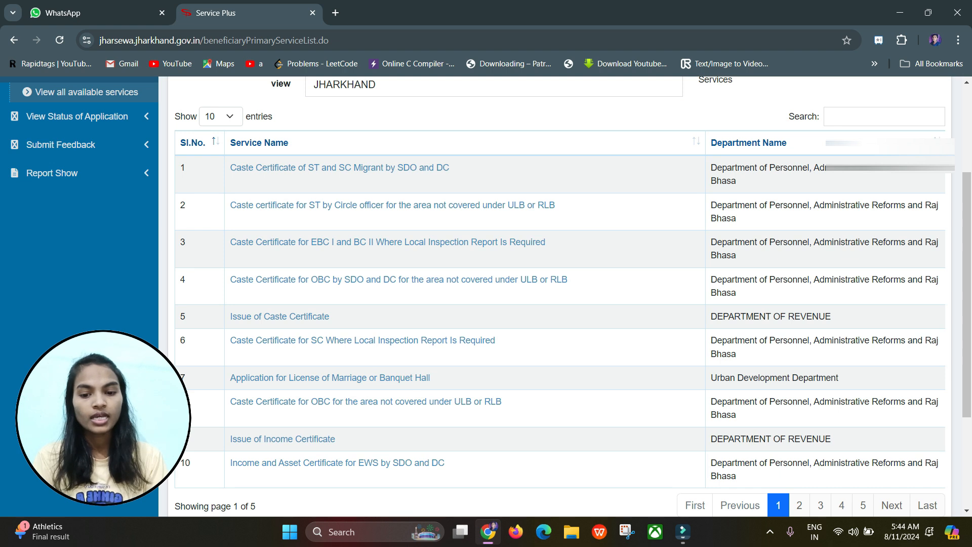
scroll(557, 296, down, 1)
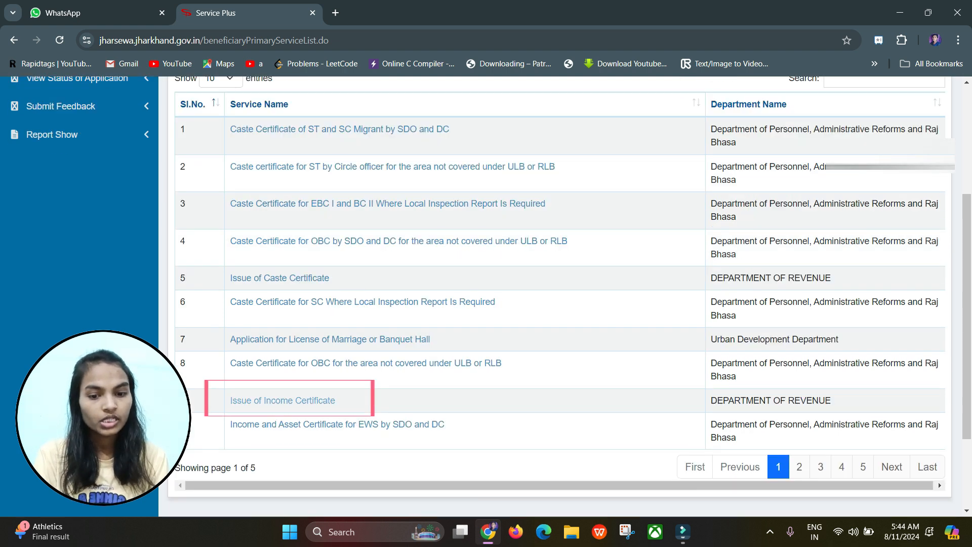
- Open the Issue of Income Certificate form and look over its Application Type options
click(282, 400)
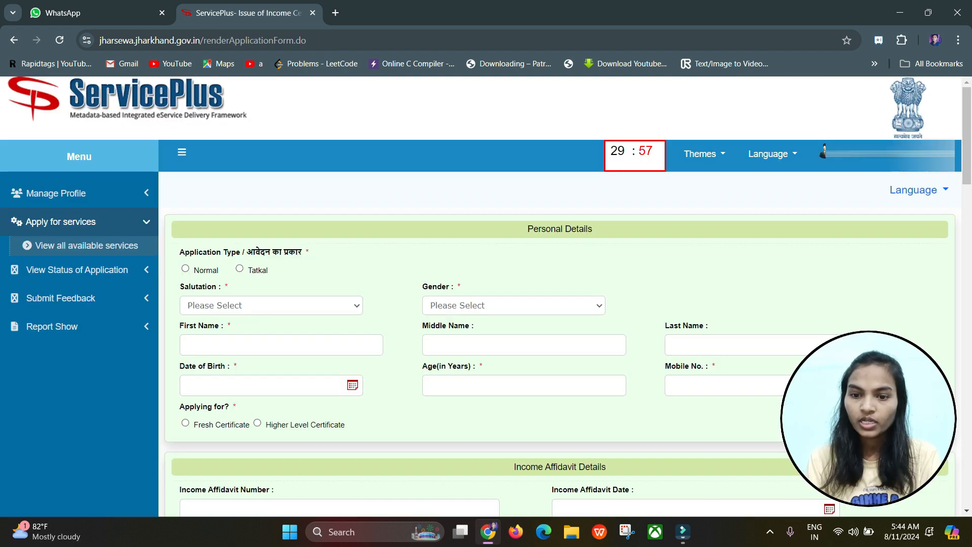
scroll(557, 296, down, 9)
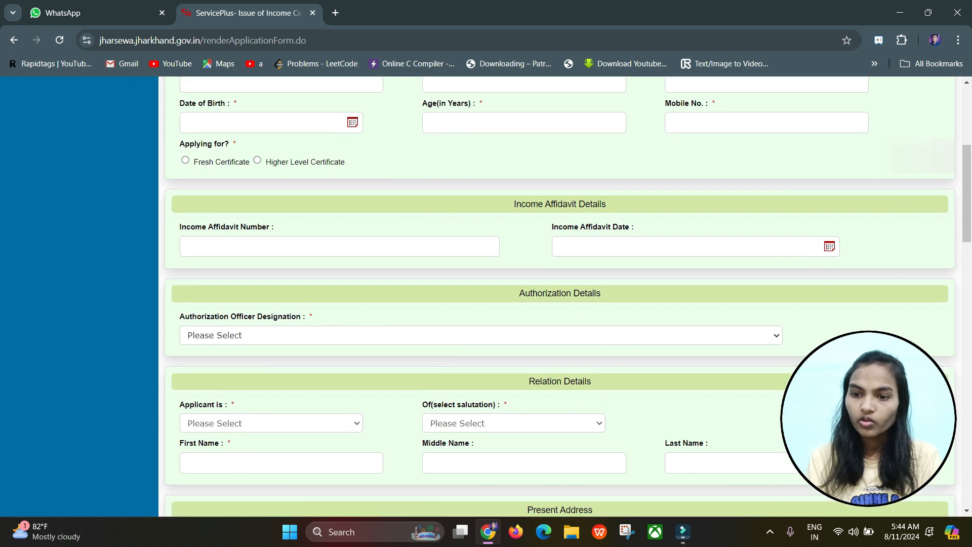
scroll(556, 296, down, 20)
scroll(557, 296, up, 13)
scroll(556, 296, up, 15)
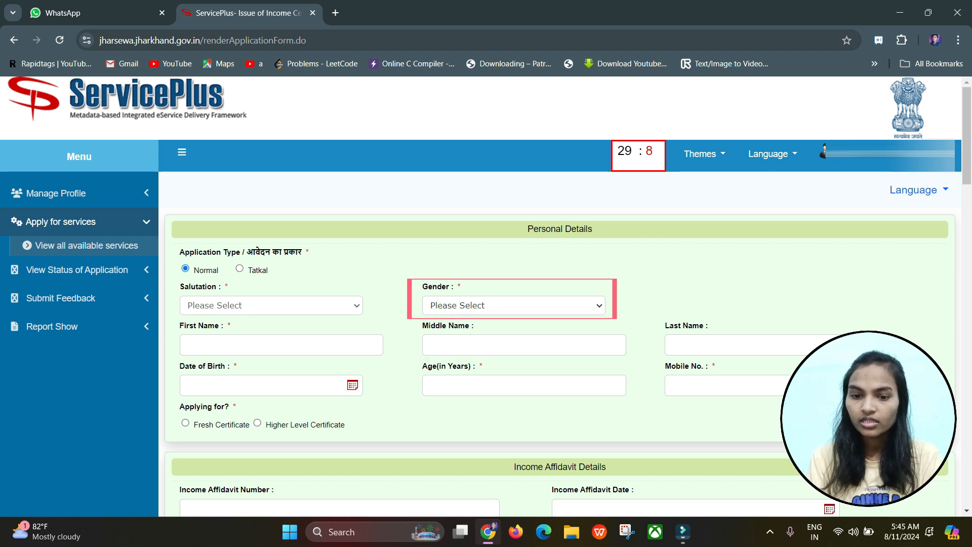
- Fill in the applicant's first, middle and last name fields in Personal Details
click(185, 345)
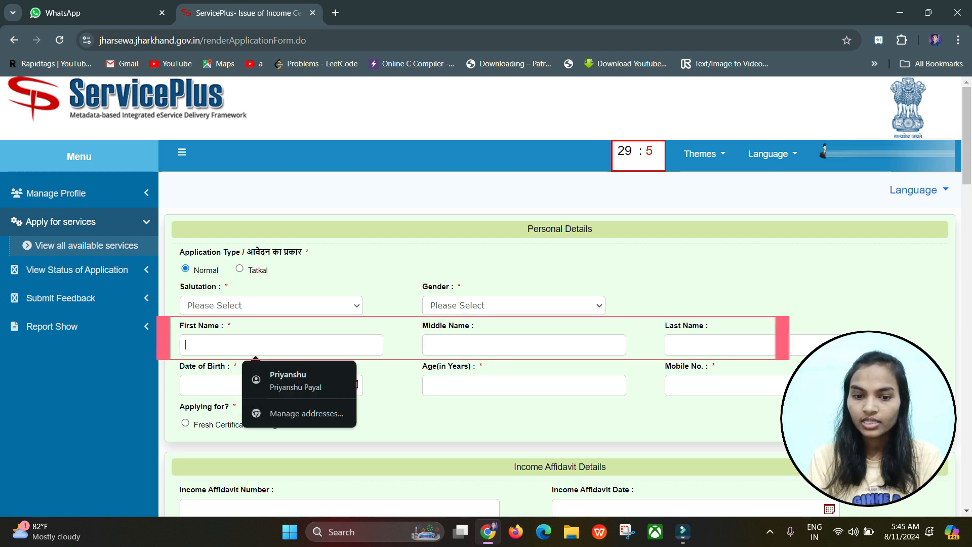
click(428, 345)
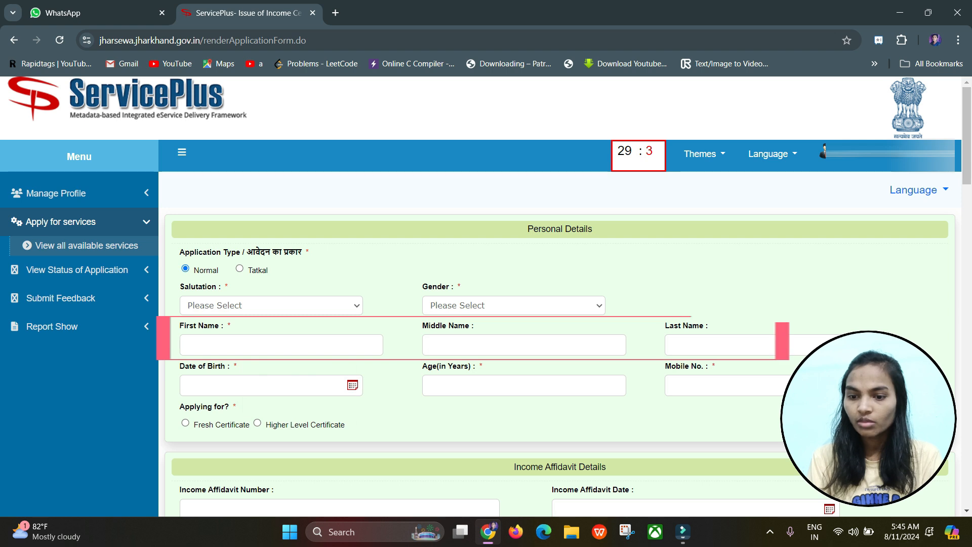
click(672, 345)
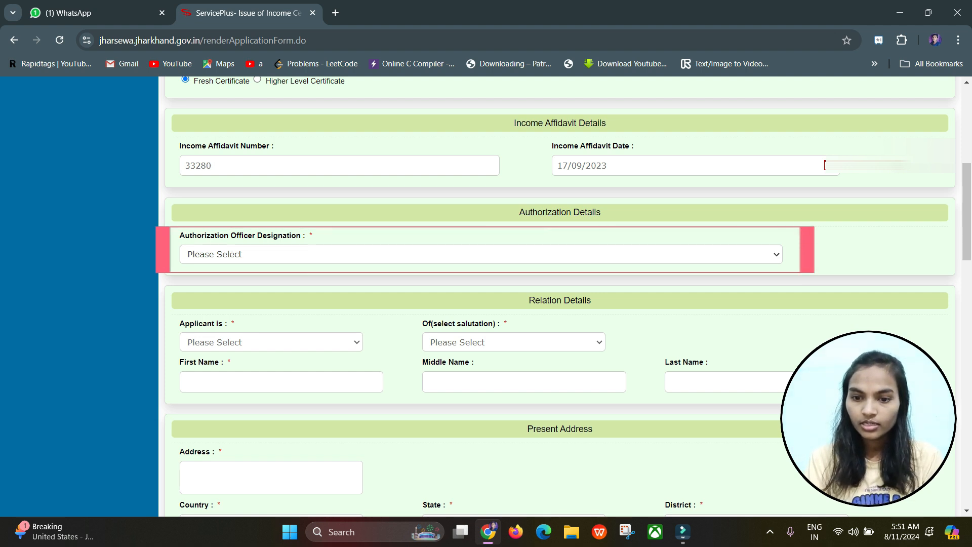
- Choose Circle Officer as the Authorization Officer Designation
click(481, 254)
key(Down)
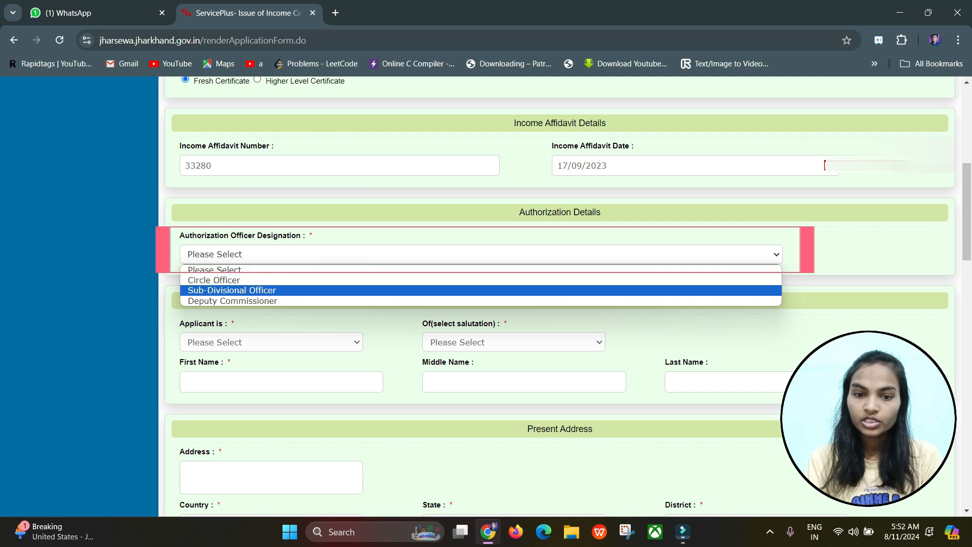
key(Down)
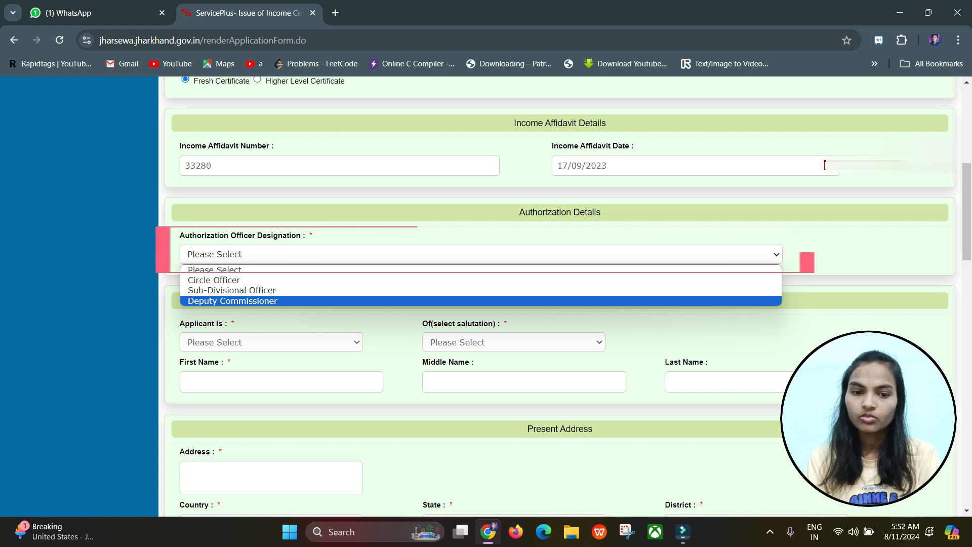
key(Up)
key(Up)
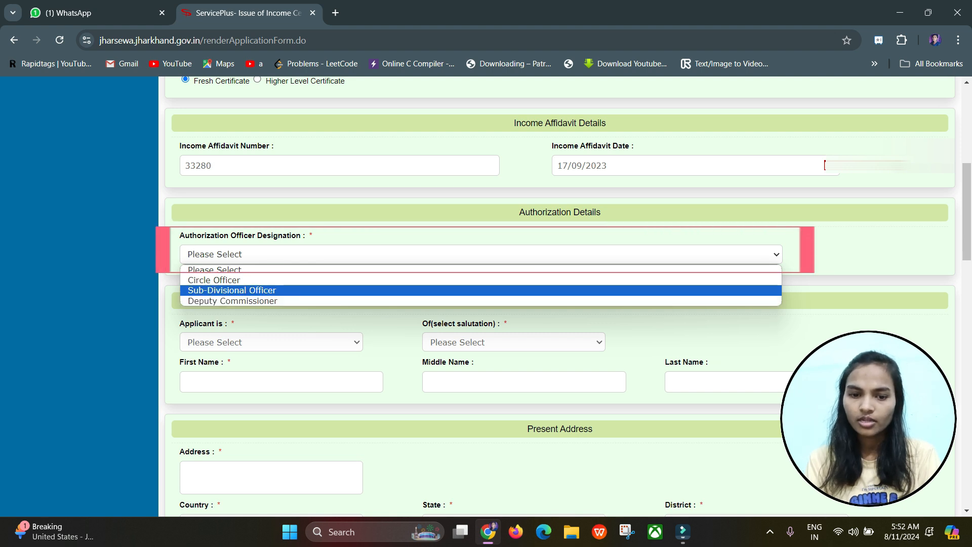
key(Return)
scroll(557, 304, down, 3)
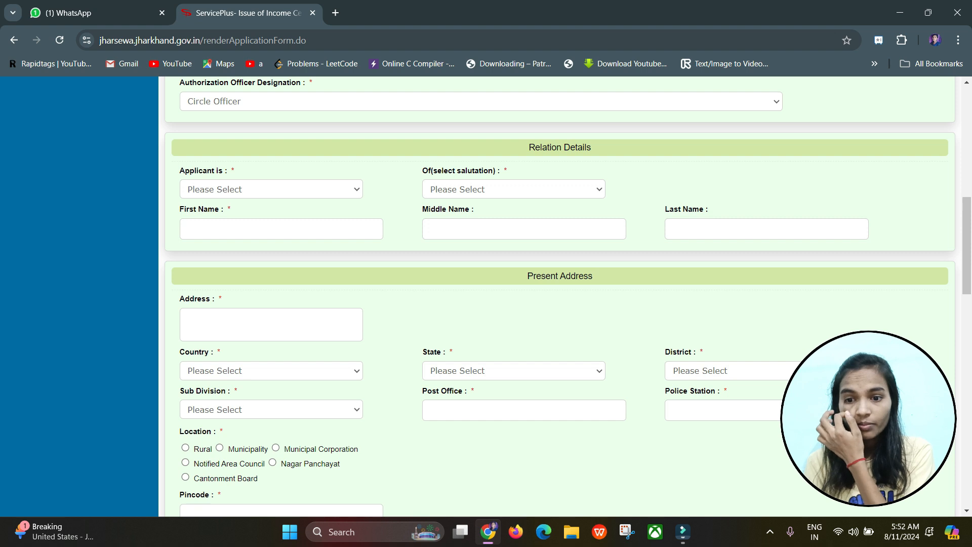
- Set the applicant's relation to Son in Relation Details
click(271, 188)
key(Down)
key(Down)
key(Down)
key(Up)
key(Up)
key(Down)
key(Down)
key(Up)
key(Up)
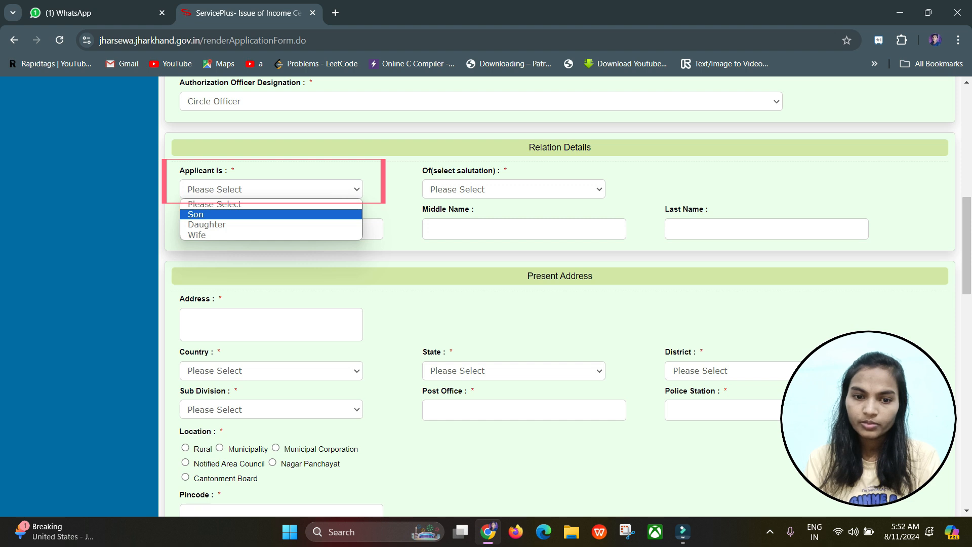
key(Return)
- Choose Shri as the relative's salutation and go through the relative's name fields
key(Tab)
key(alt+Down)
key(Escape)
click(513, 189)
click(439, 214)
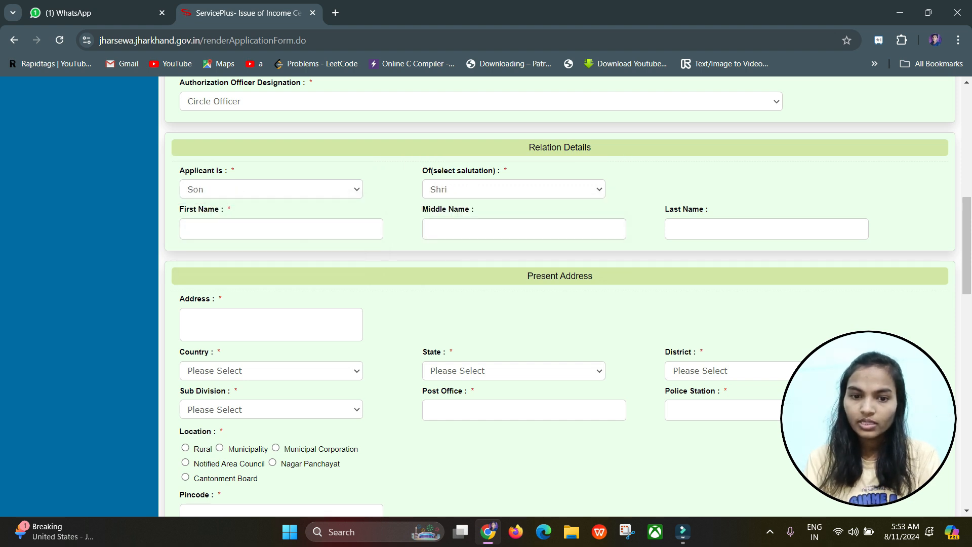
click(255, 229)
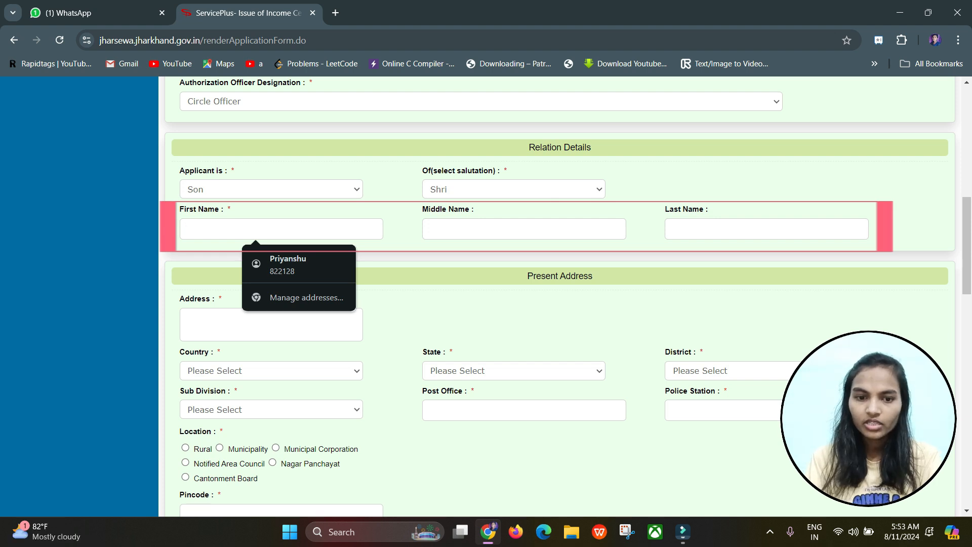
click(428, 228)
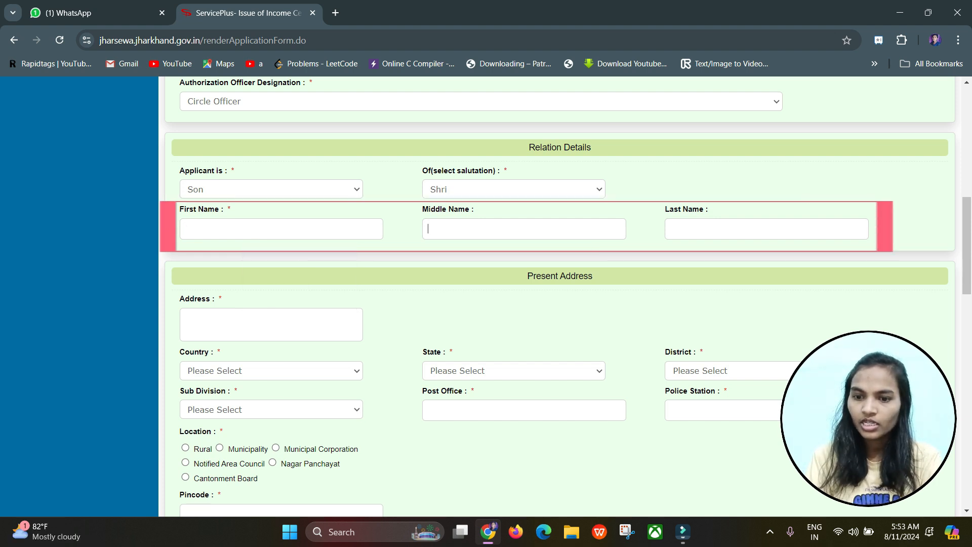
click(741, 229)
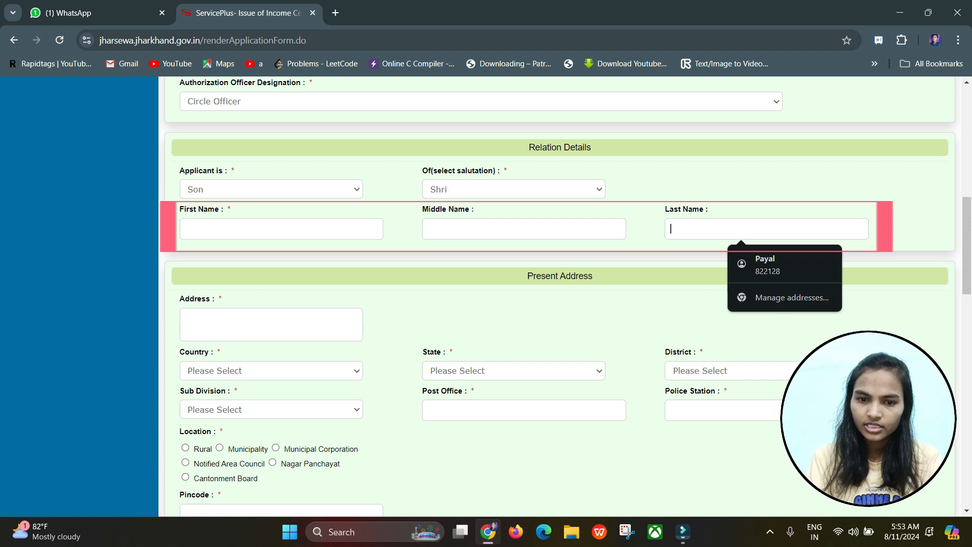
scroll(556, 304, down, 3)
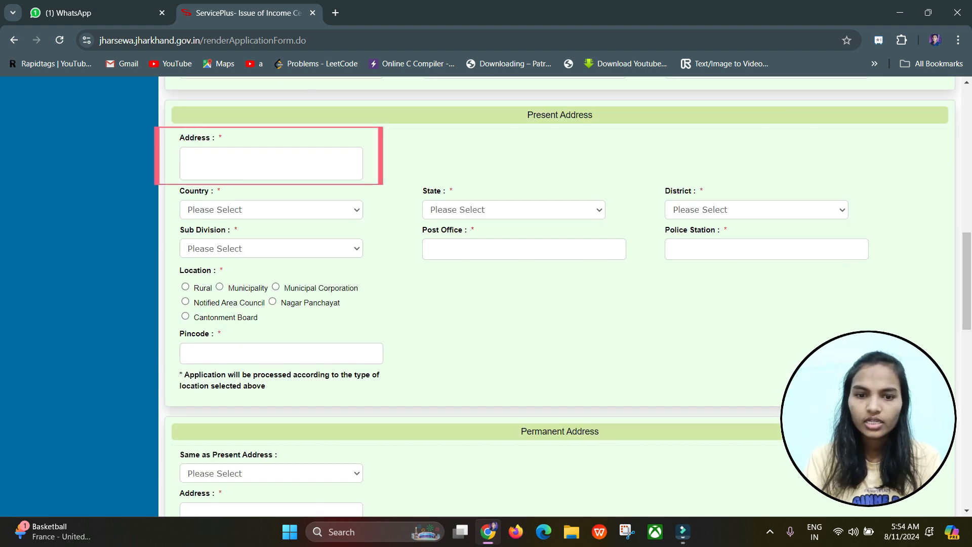
- Enter the present address text and choose India, JHARKHAND and GARHWA district
click(271, 164)
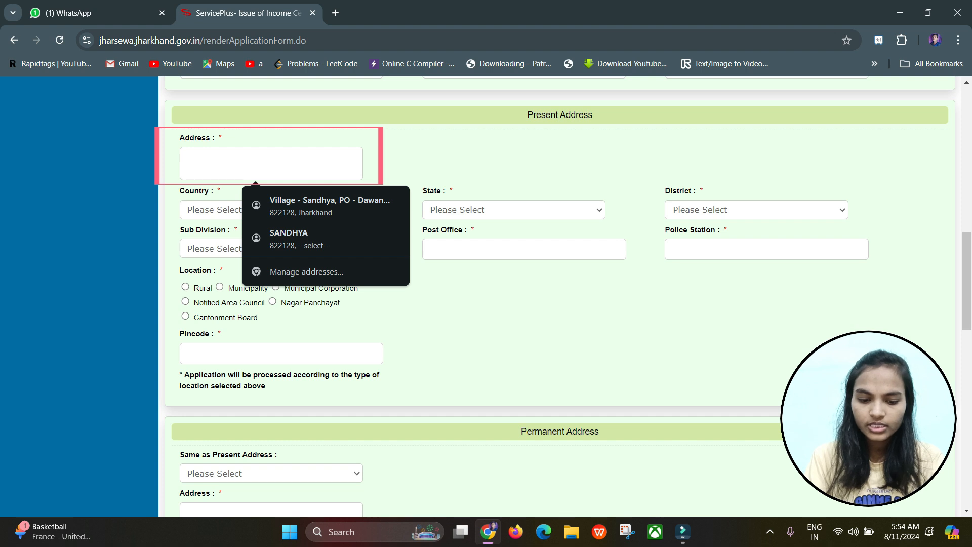
text(Vill- S)
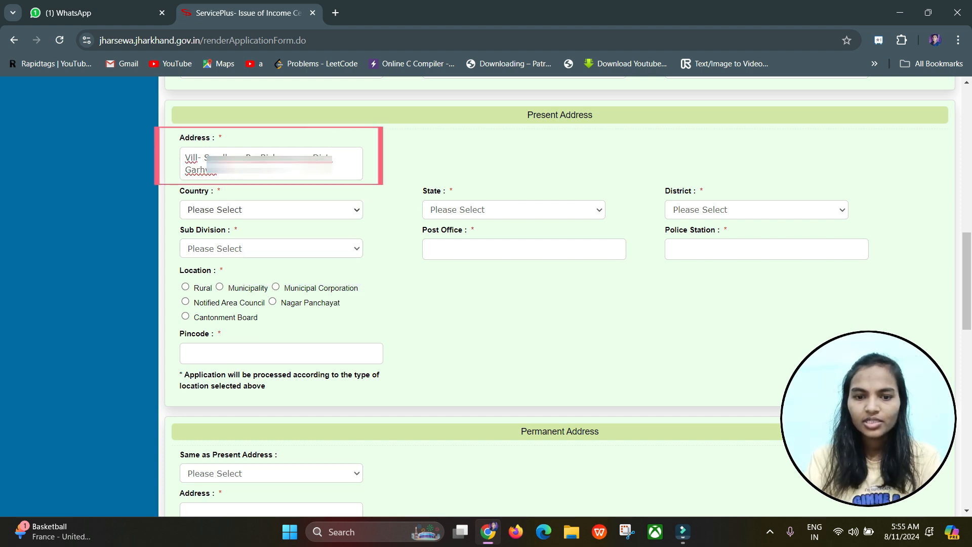
click(272, 209)
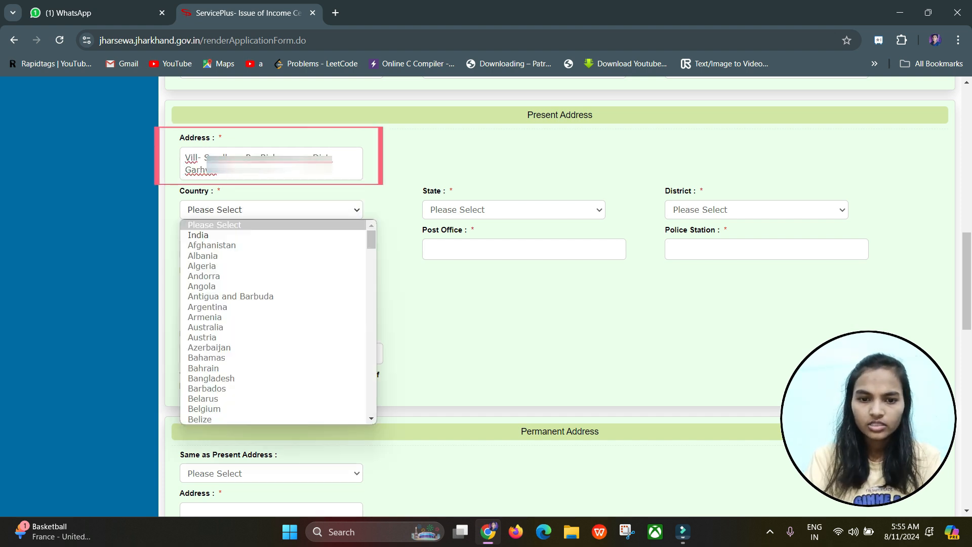
click(198, 235)
click(513, 210)
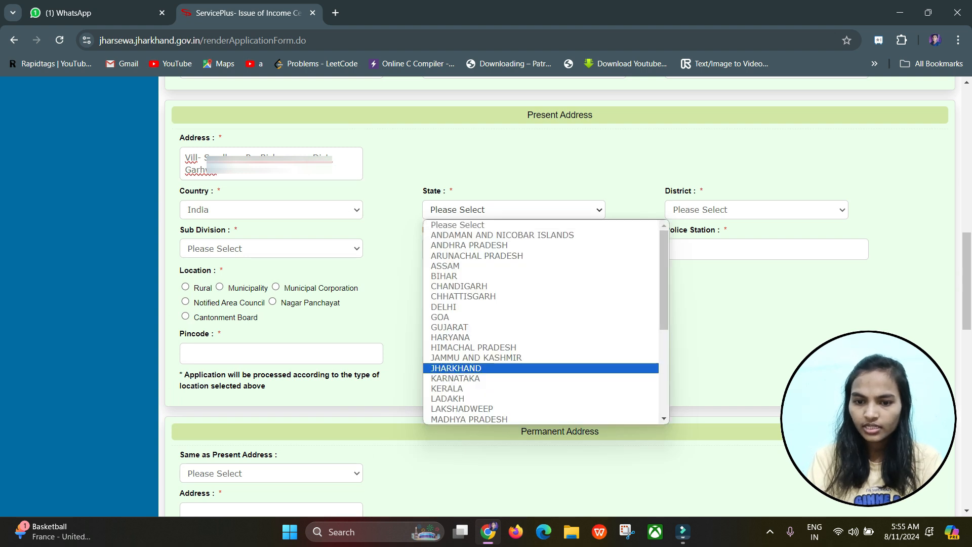
click(455, 368)
click(756, 210)
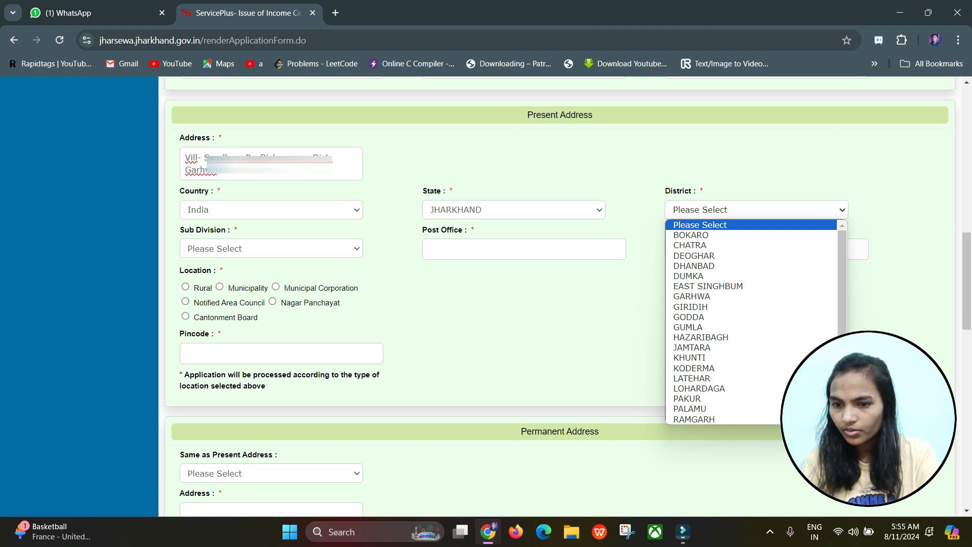
click(692, 296)
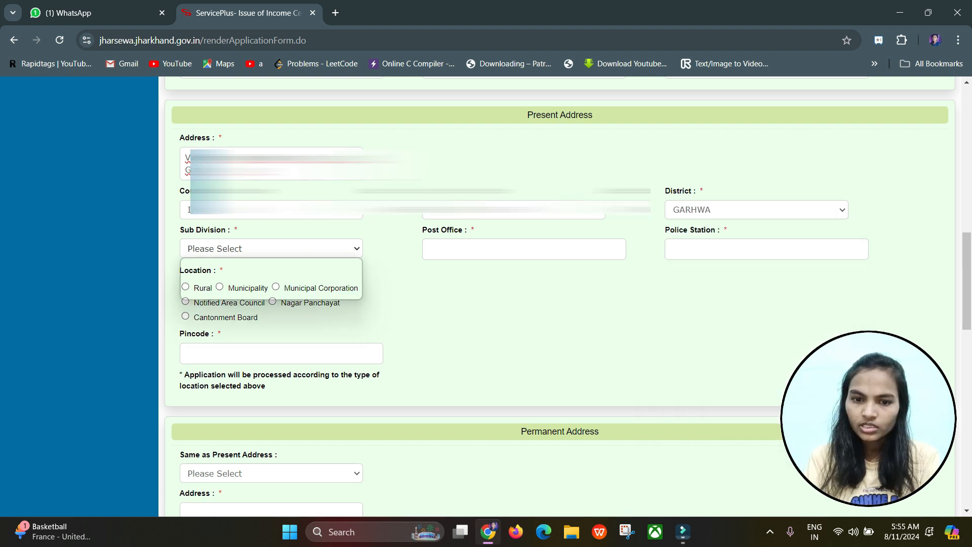
- Choose NAGAR UNTARI sub division, with post office Dawankara and police station Raghunpura
click(219, 284)
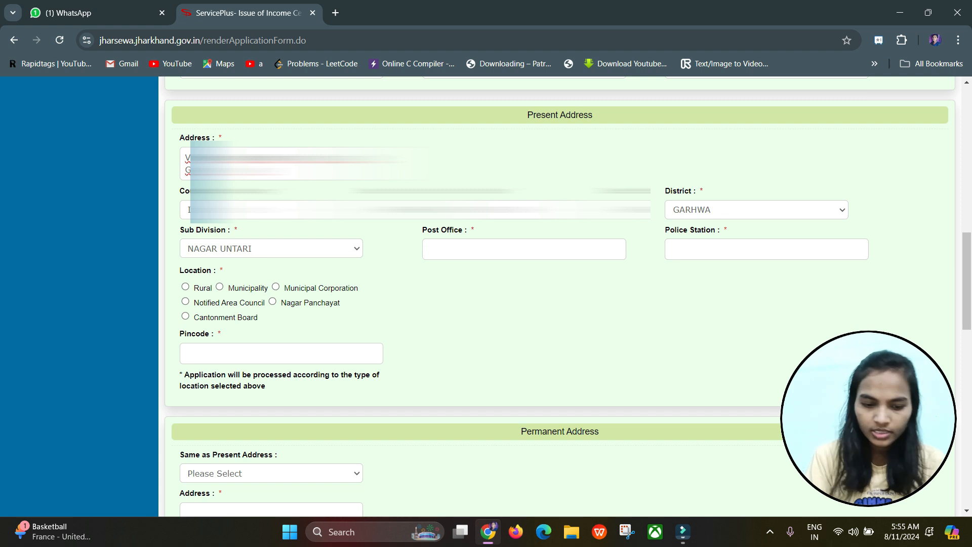
text(Dawankara)
key(Tab)
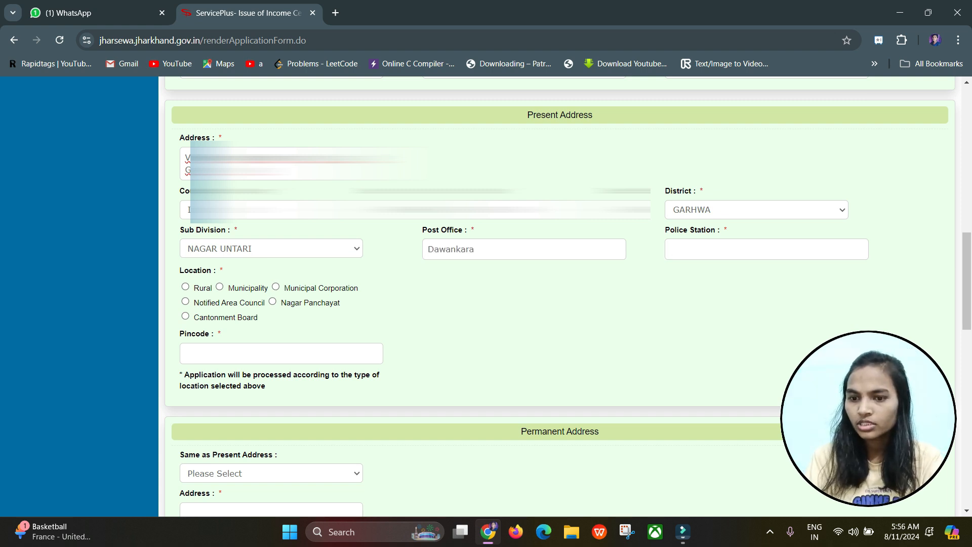
text(Raghunpura)
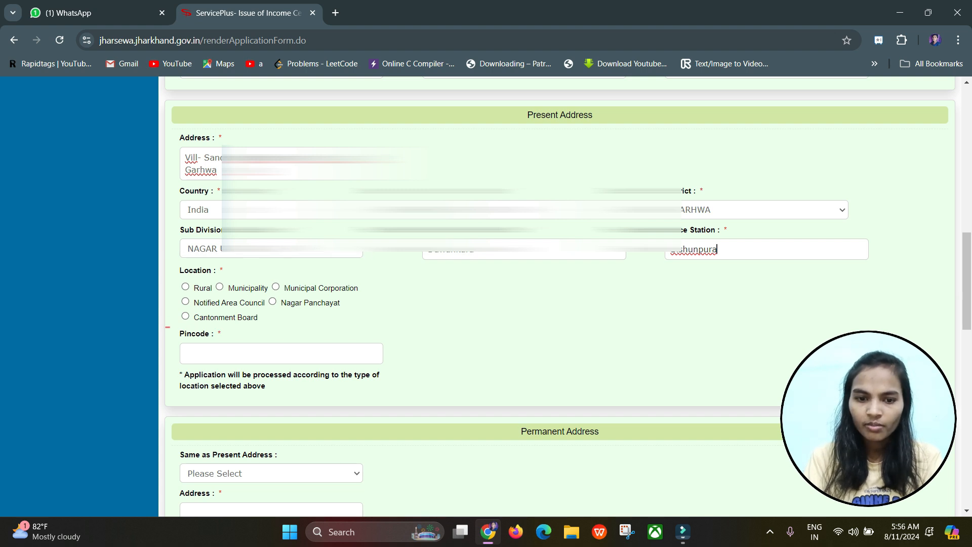
- Mark the location Rural and choose BISHUNPURA for both block and gram panchayat
click(185, 286)
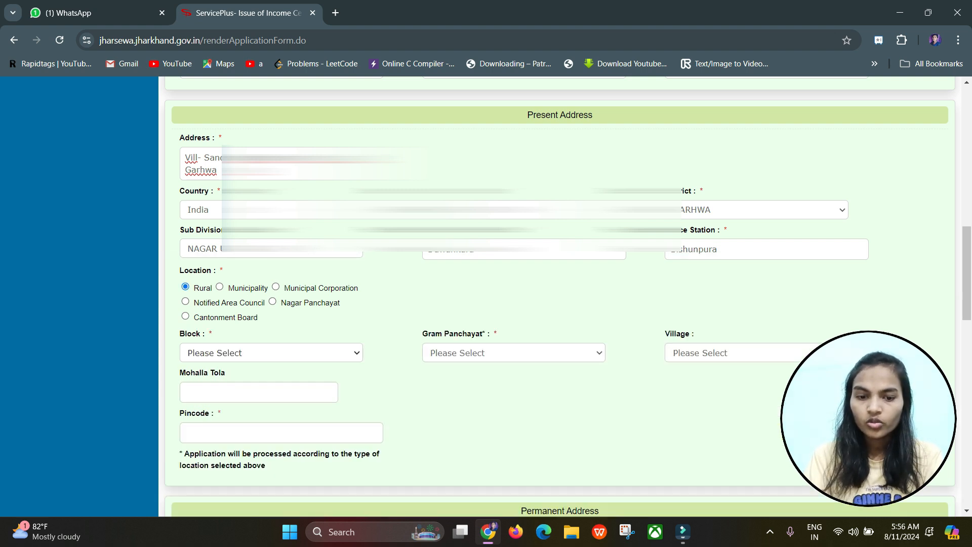
click(271, 352)
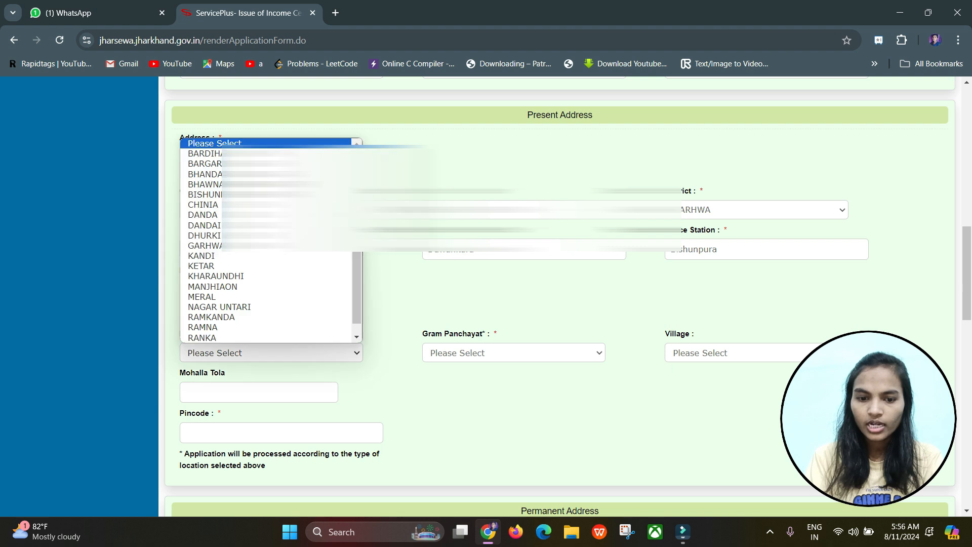
click(205, 195)
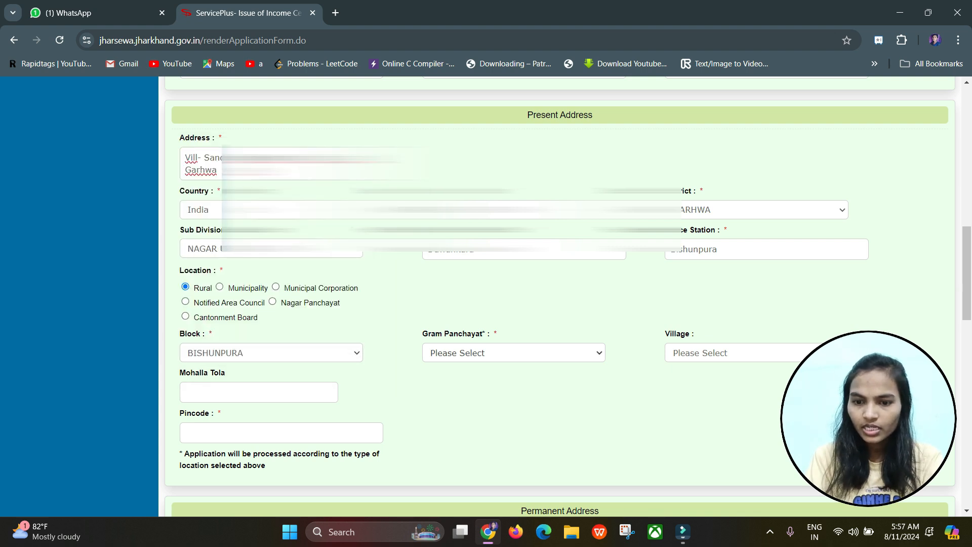
click(514, 352)
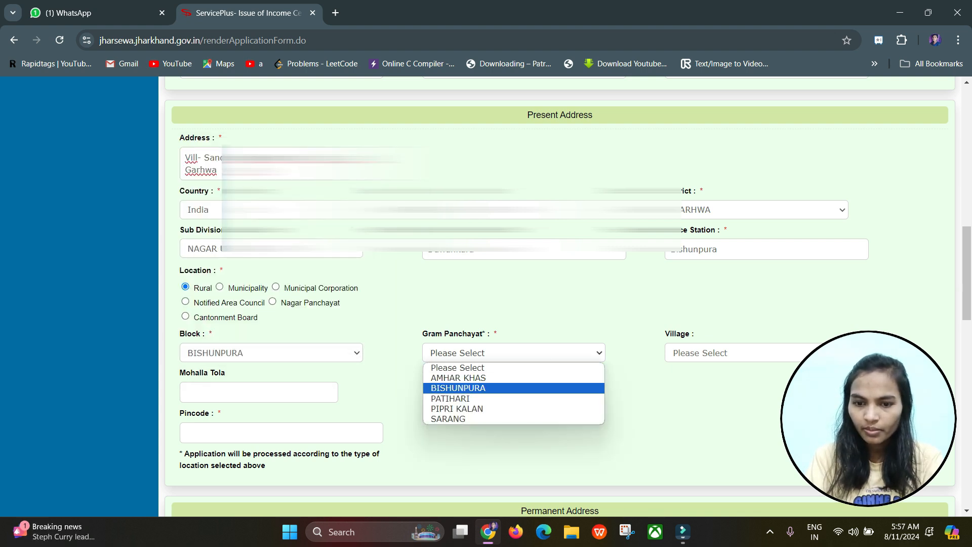
click(458, 387)
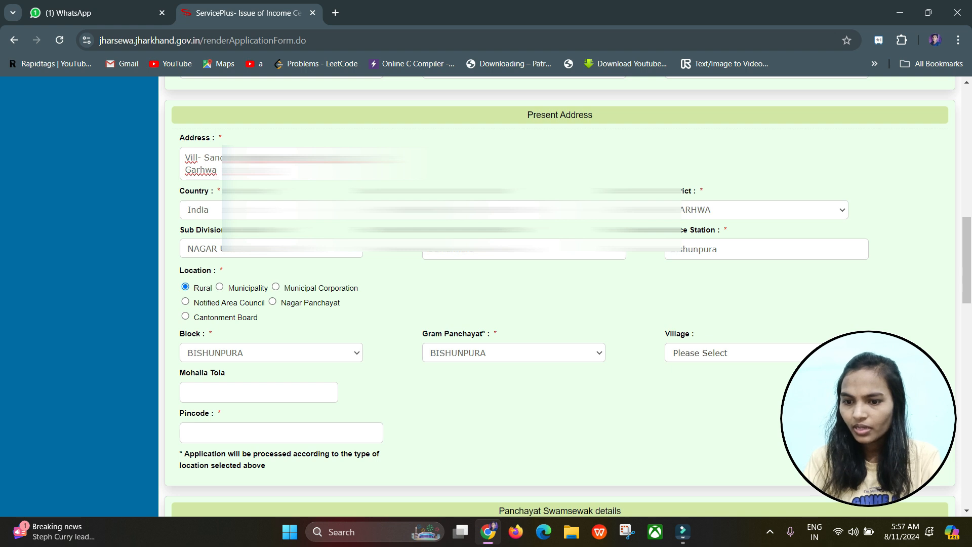
- Pick Sandhya as the village and enter Sandhya as the Mohalla Tola
click(734, 353)
click(691, 398)
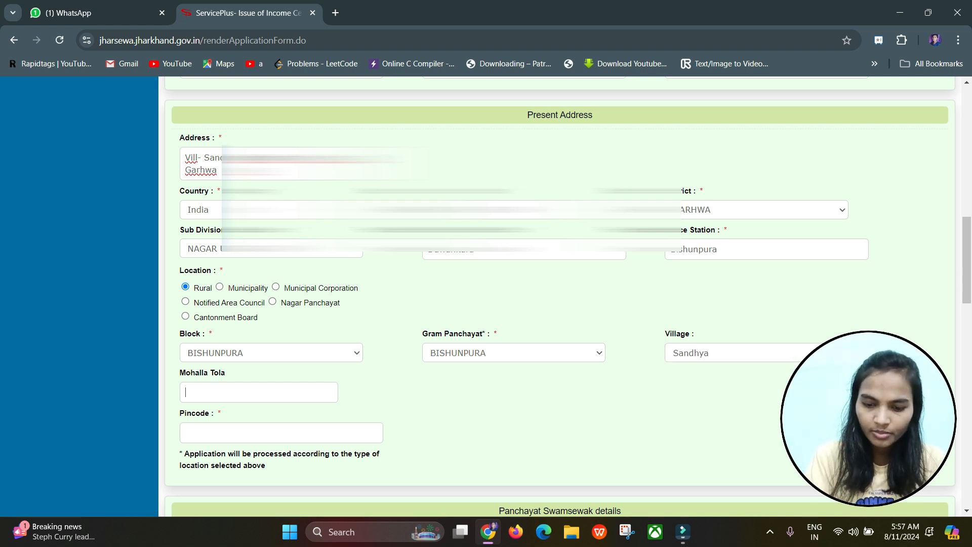
text(Sandhya)
key(Tab)
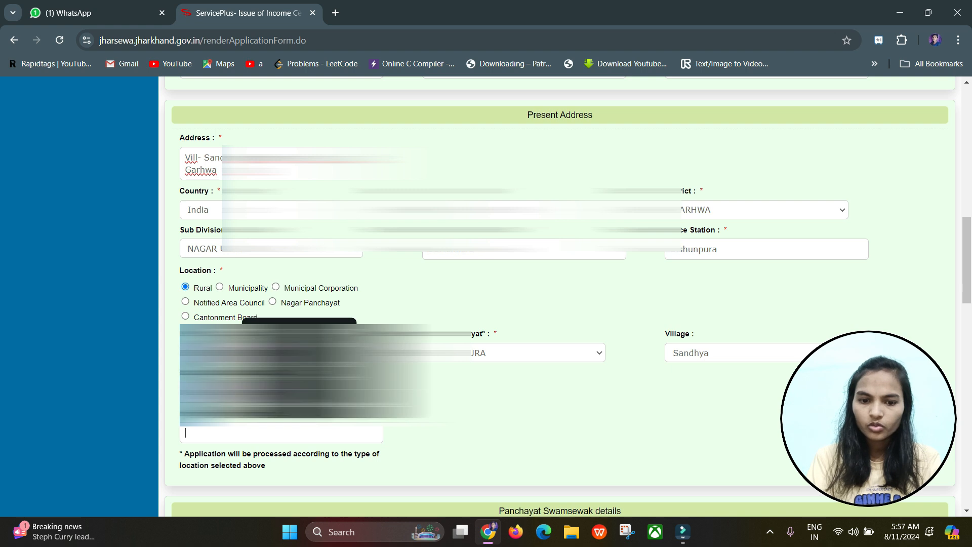
scroll(566, 296, down, 1)
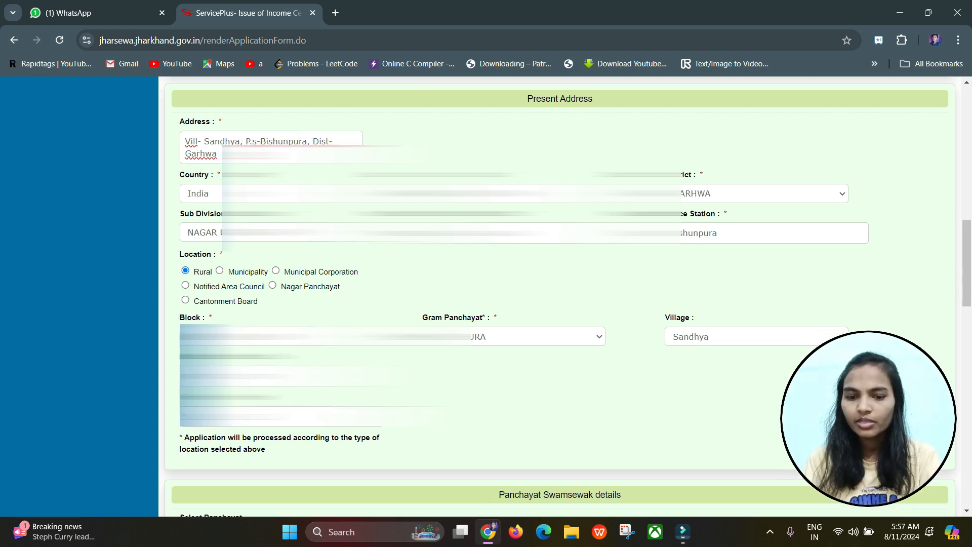
scroll(559, 296, down, 7)
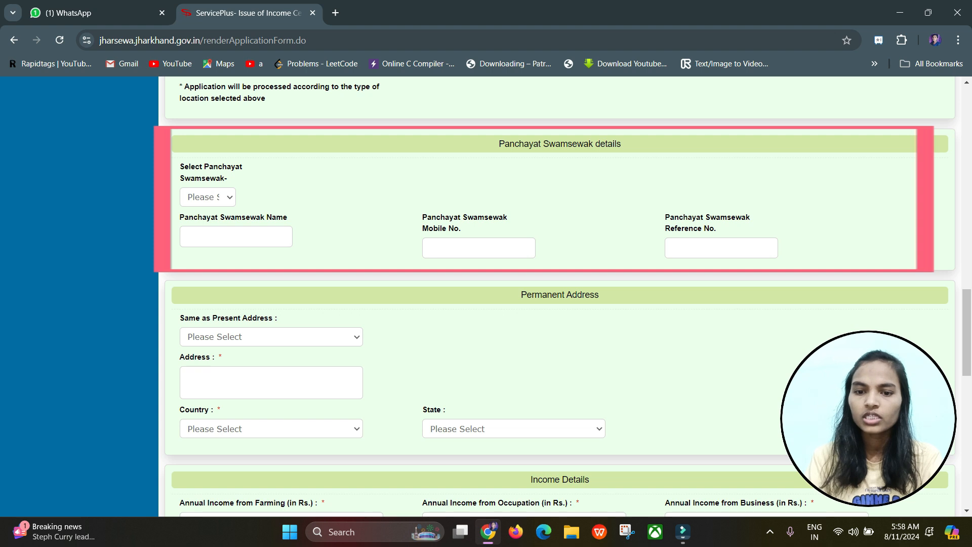
scroll(557, 303, down, 3)
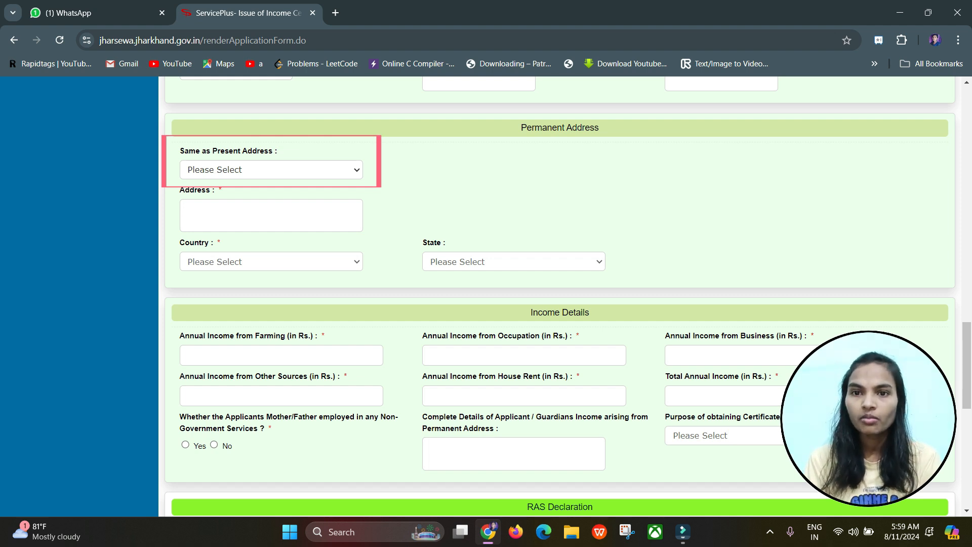
click(271, 170)
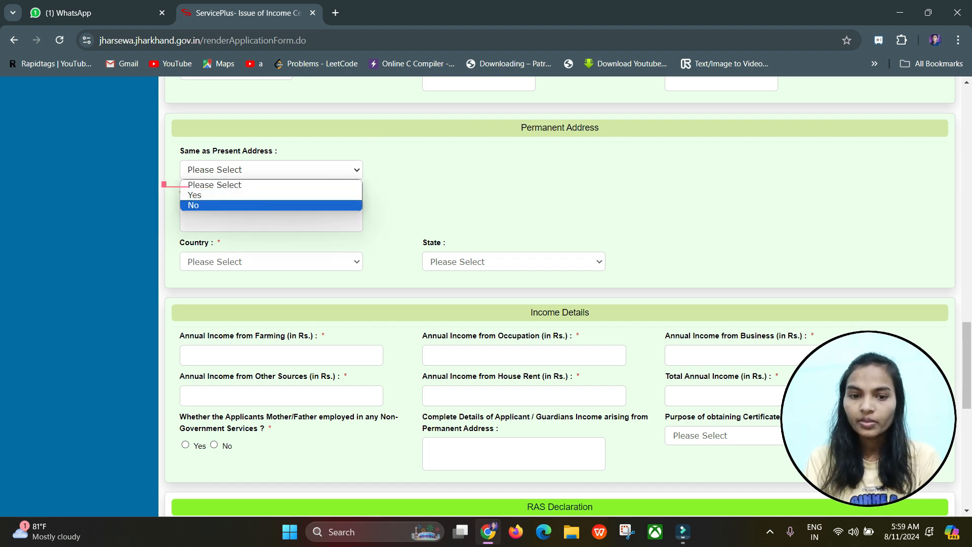
key(Up)
key(Down)
key(Up)
key(Up)
key(Return)
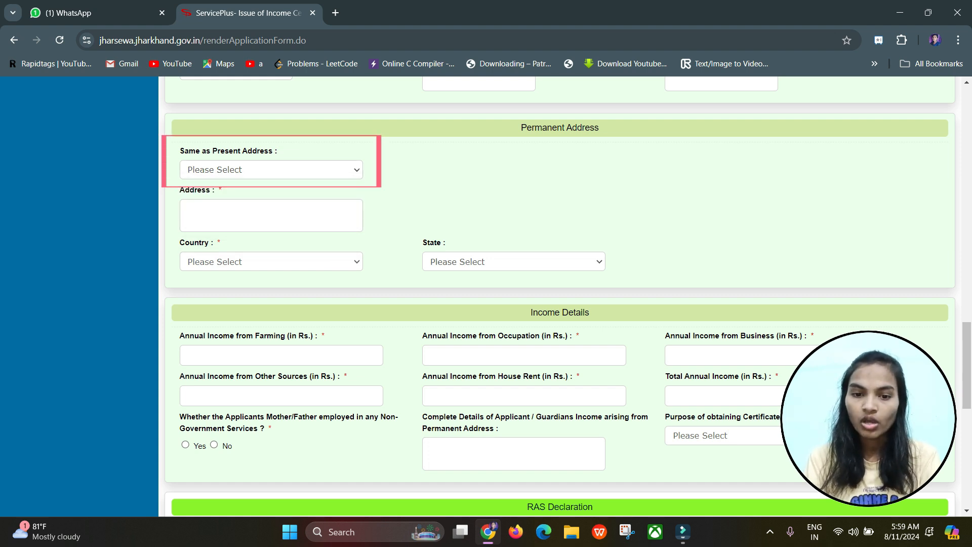
click(271, 169)
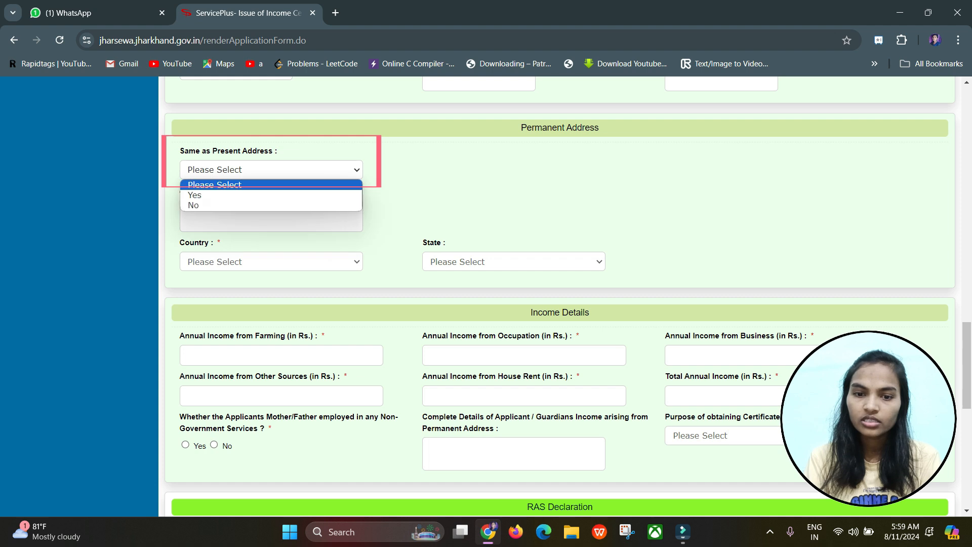
click(195, 195)
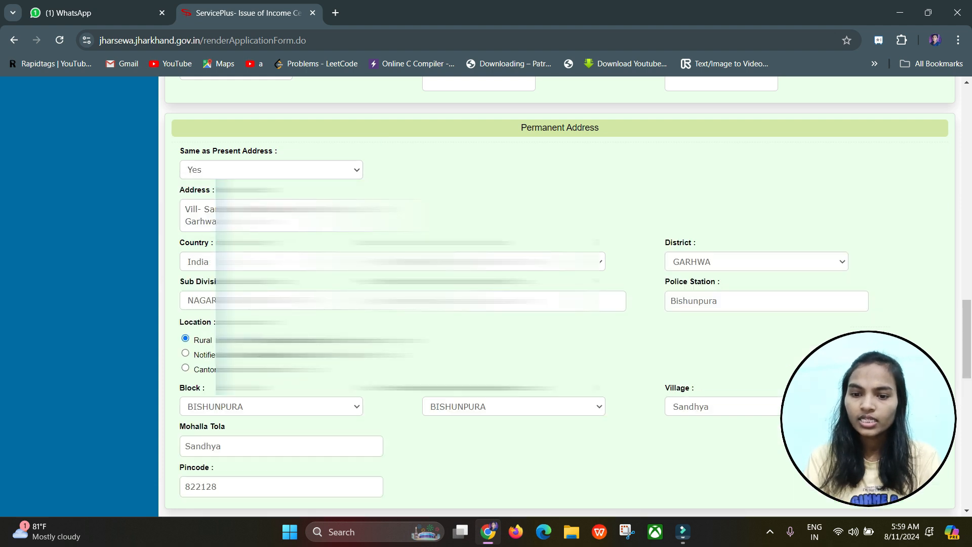
scroll(567, 296, down, 1)
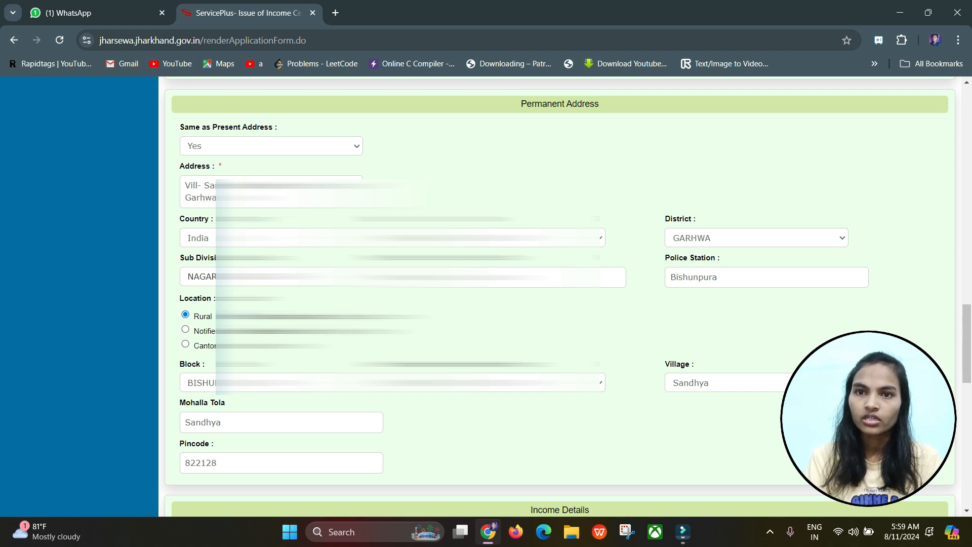
scroll(567, 296, down, 7)
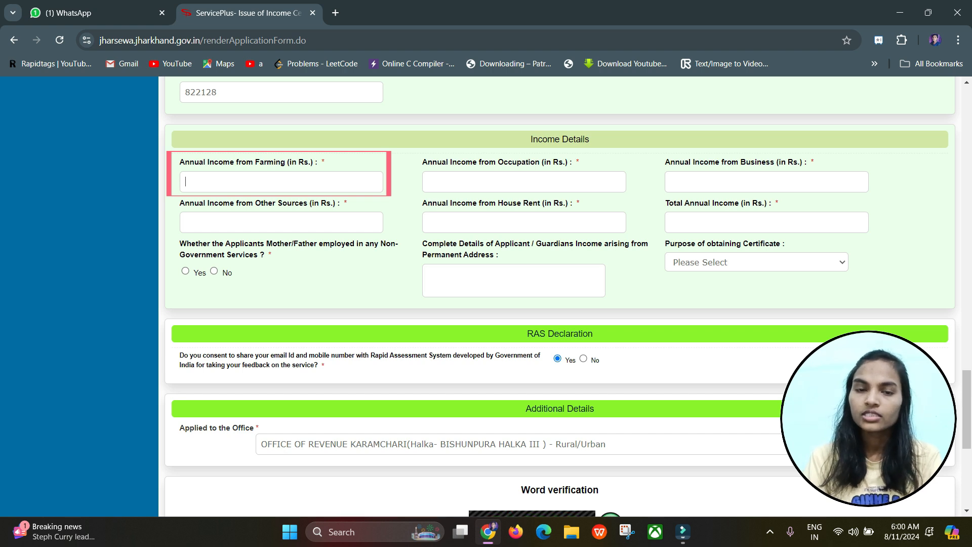
- Enter the income breakdown: 0 farming, 40000 occupation, 0 business, 40000 other sources, totalling 80000
text(0)
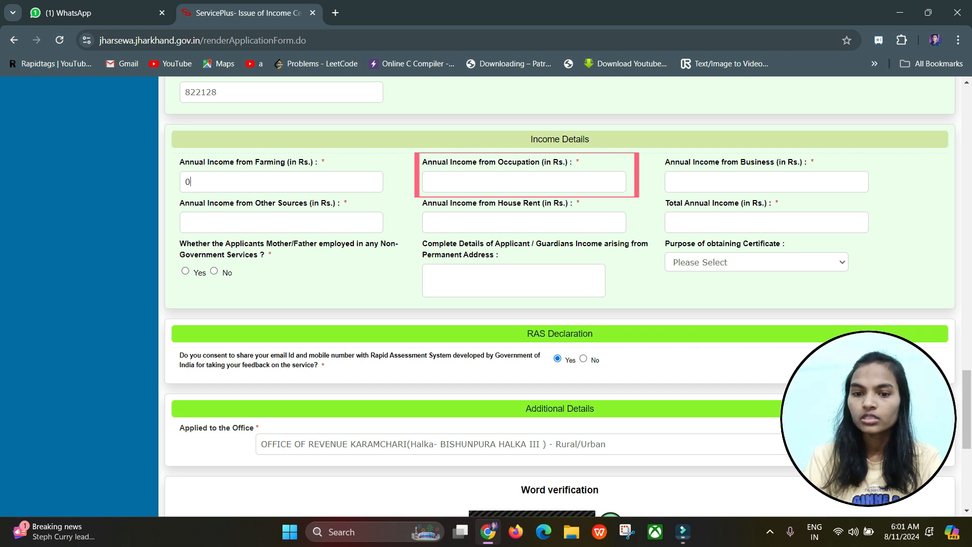
click(427, 182)
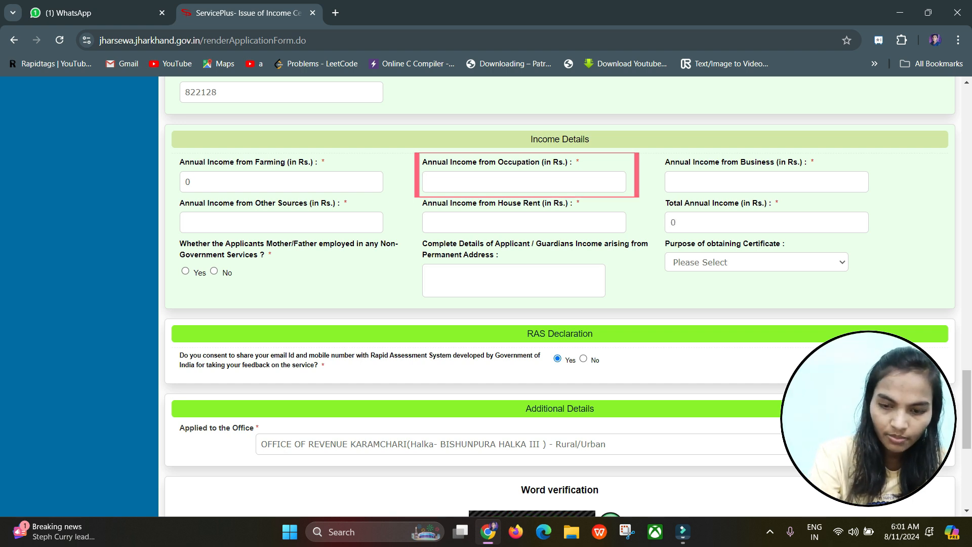
text(40000)
key(Tab)
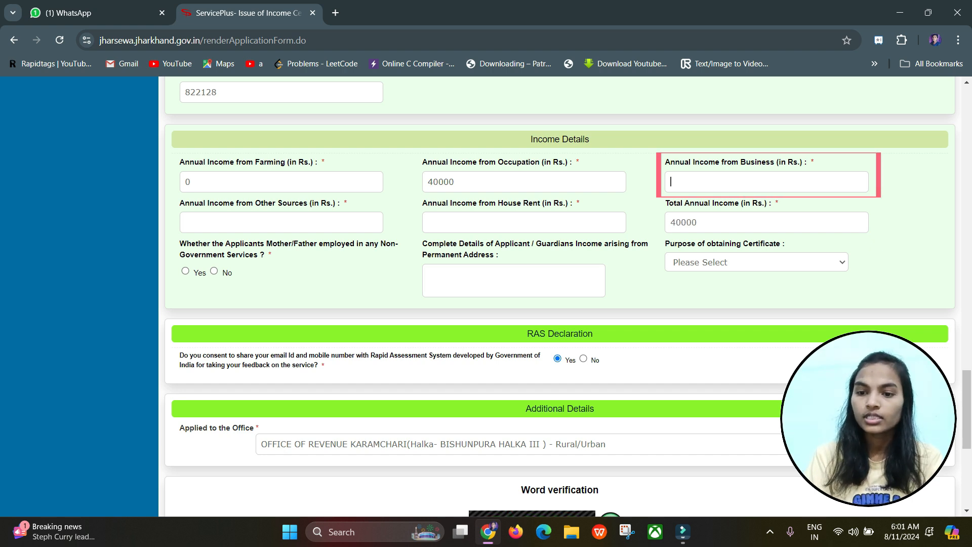
text(0)
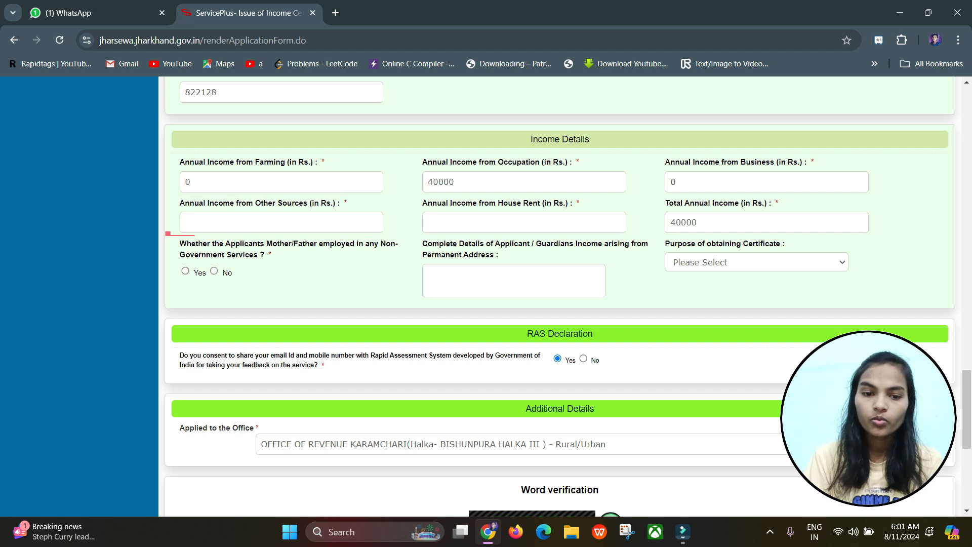
click(186, 222)
text(40000)
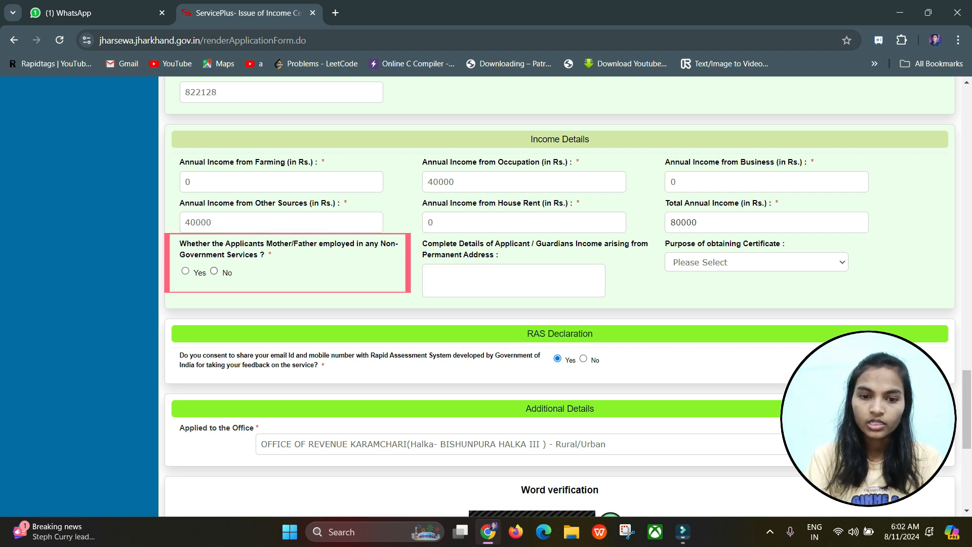
- Answer No to the parent-employment question and enter 'yes' in the guardian income details box
click(214, 271)
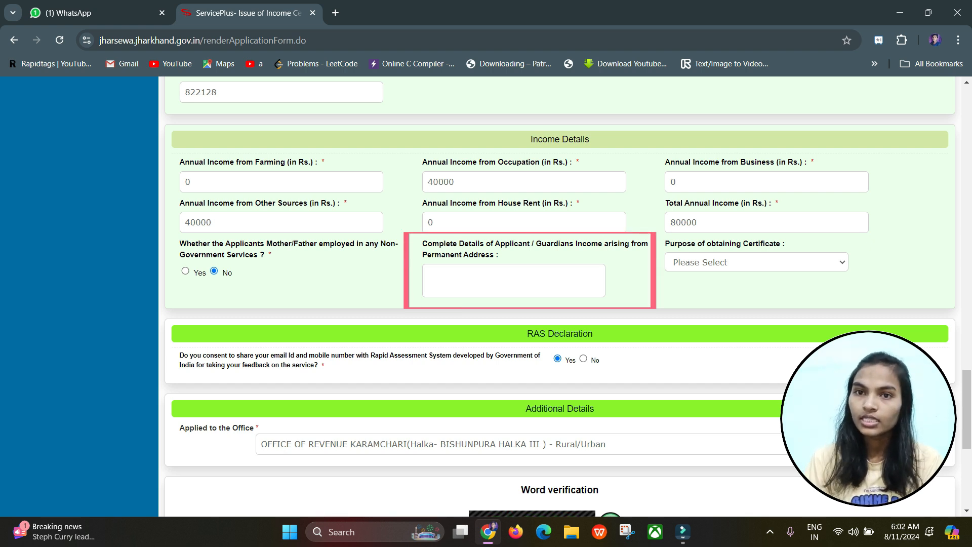
click(506, 280)
text(yes)
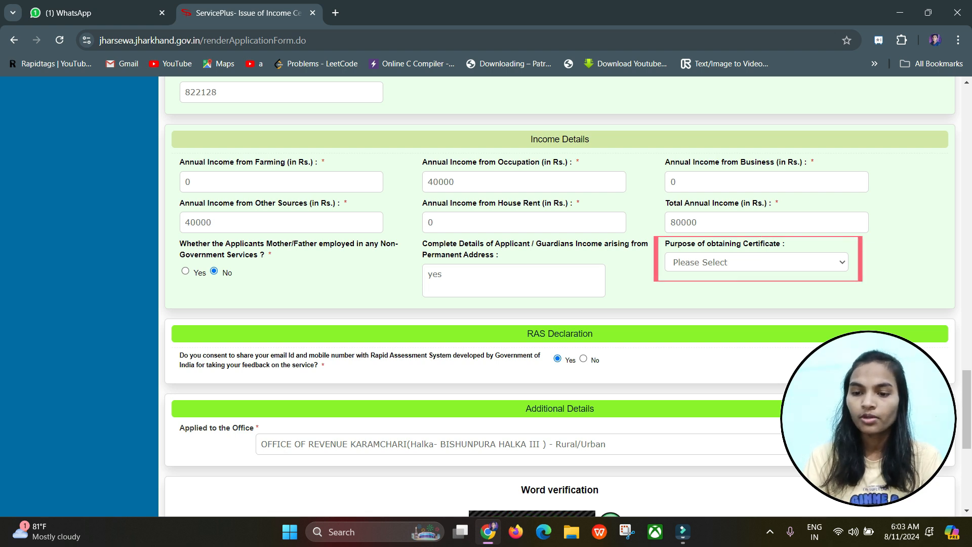
click(755, 262)
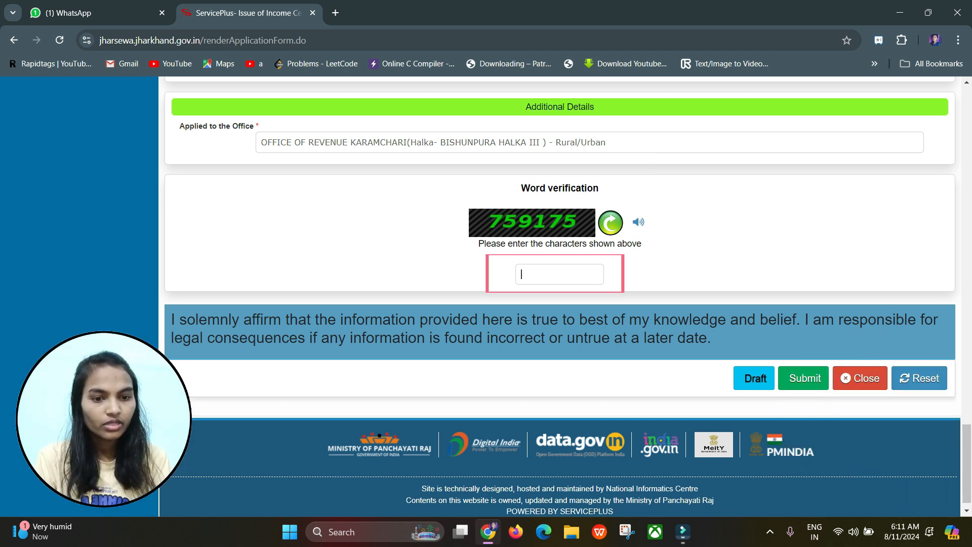
- Enter the word-verification captcha and submit the application form to reach the preview page
text(6)
key(BackSpace)
text(759175)
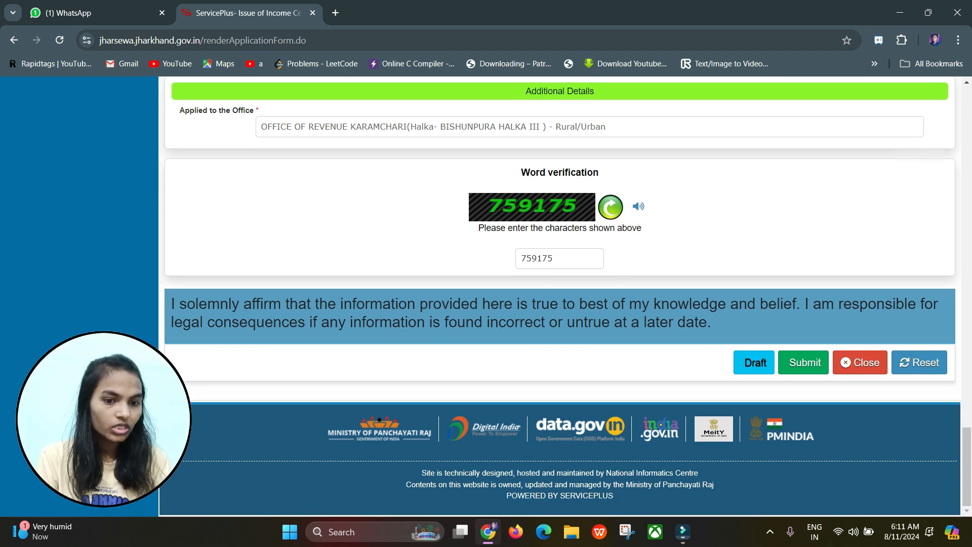
click(804, 362)
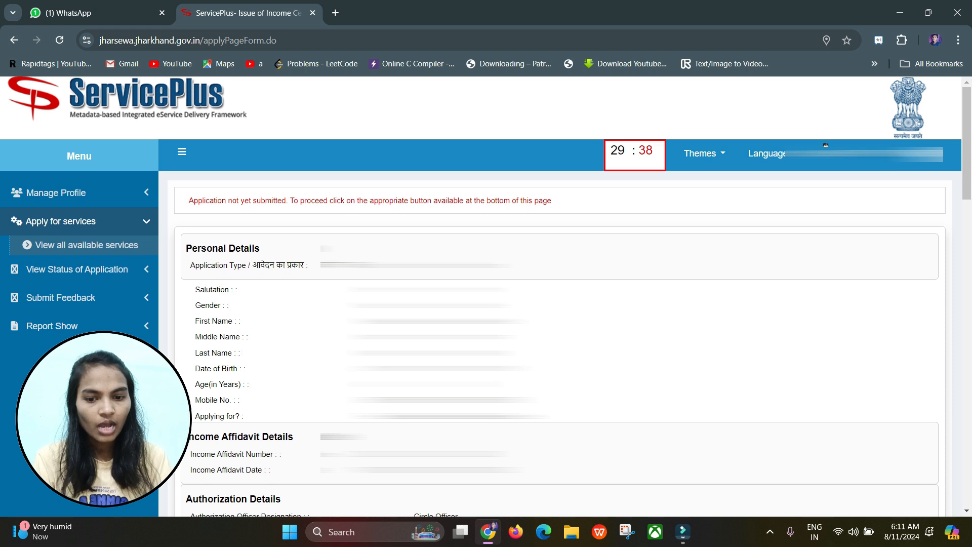
- Attach the Kaagaz PDF from Downloads as the Income Related Affidavit annexure
scroll(557, 296, down, 20)
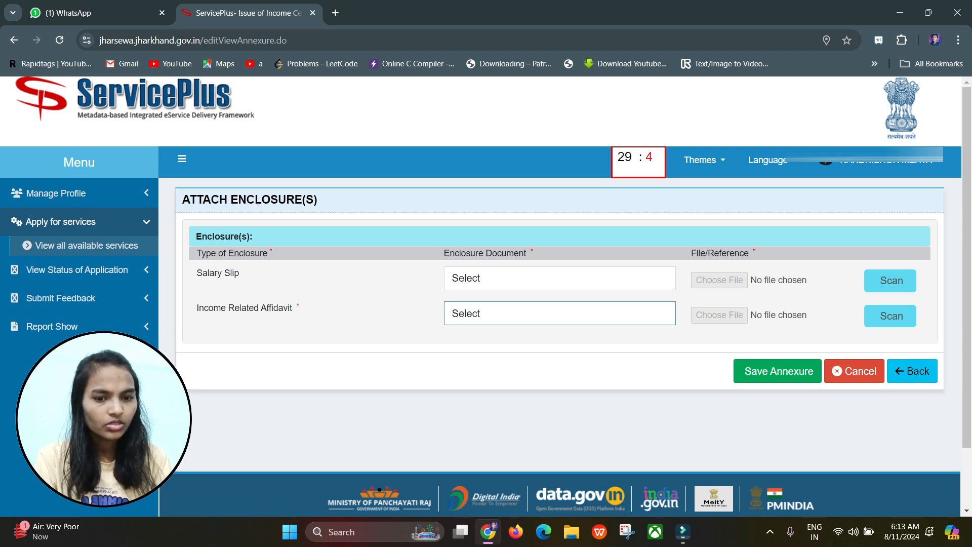
key(alt+Down)
key(Down)
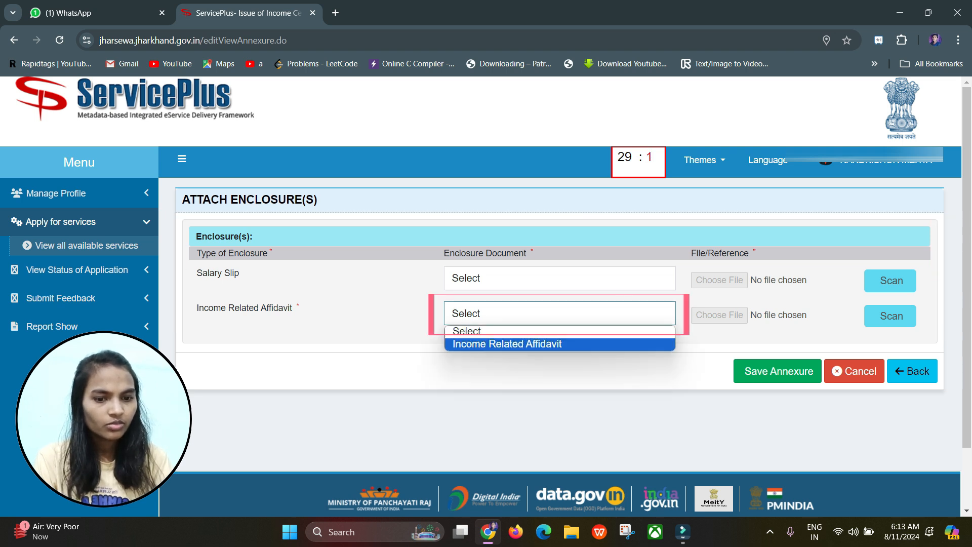
key(Return)
key(Tab)
key(space)
click(139, 132)
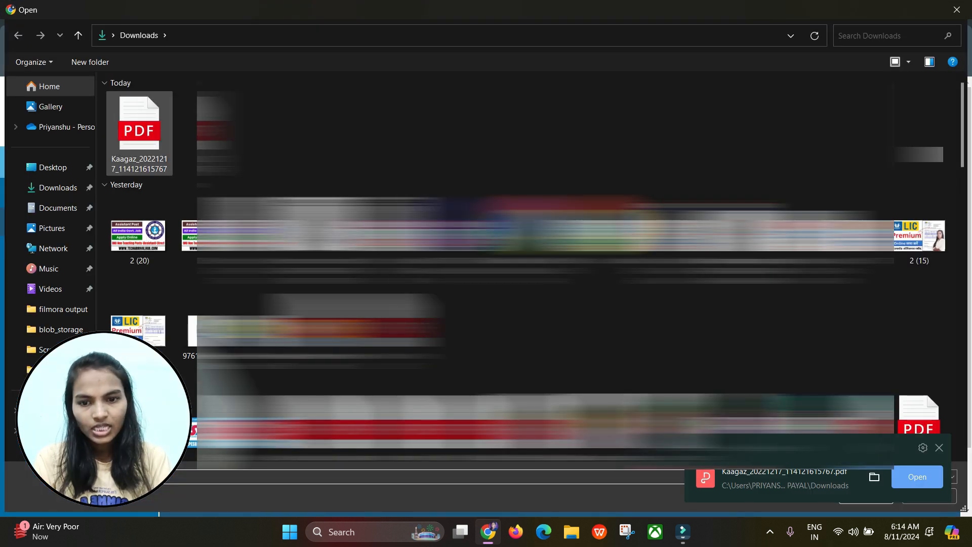
key(Return)
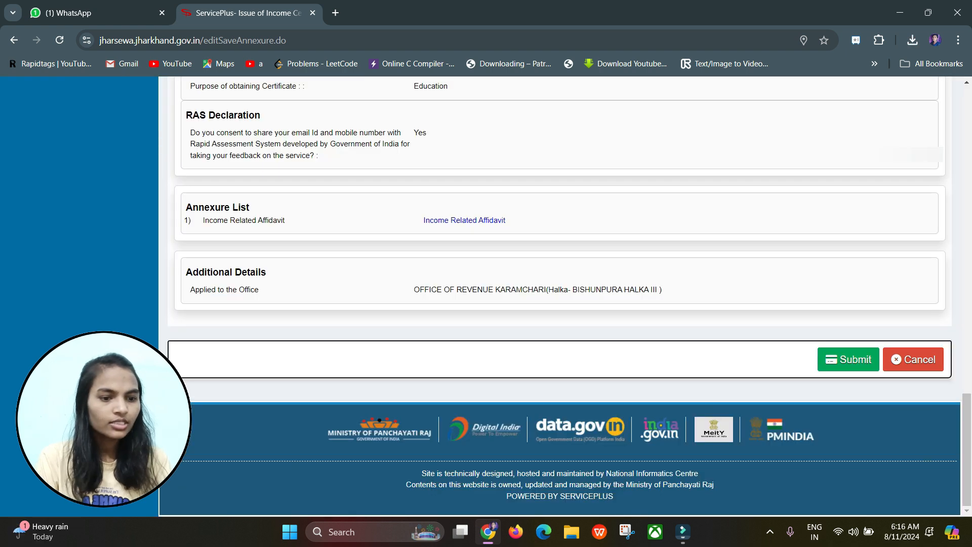
scroll(559, 296, up, 20)
scroll(559, 296, down, 20)
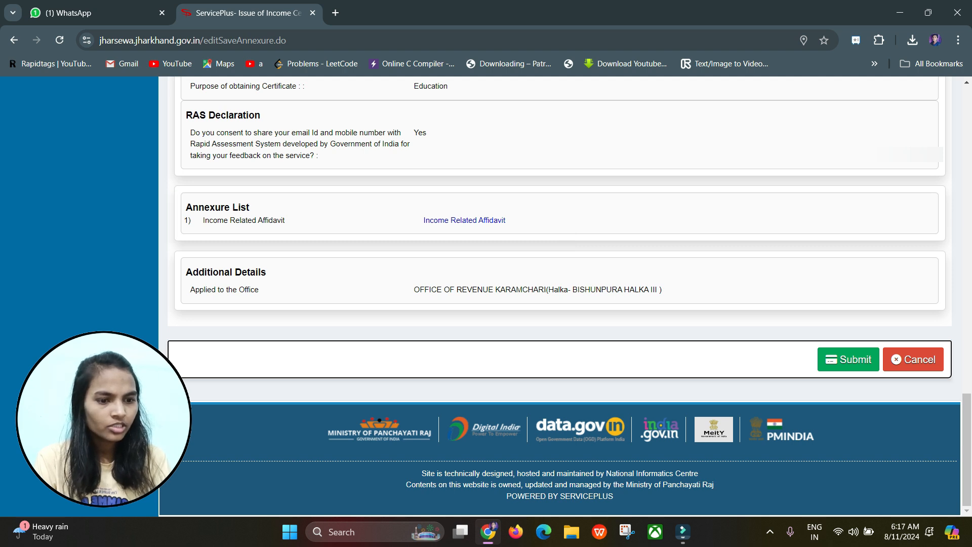
- Submit the application and review the JharSewa acknowledgement slip
click(848, 359)
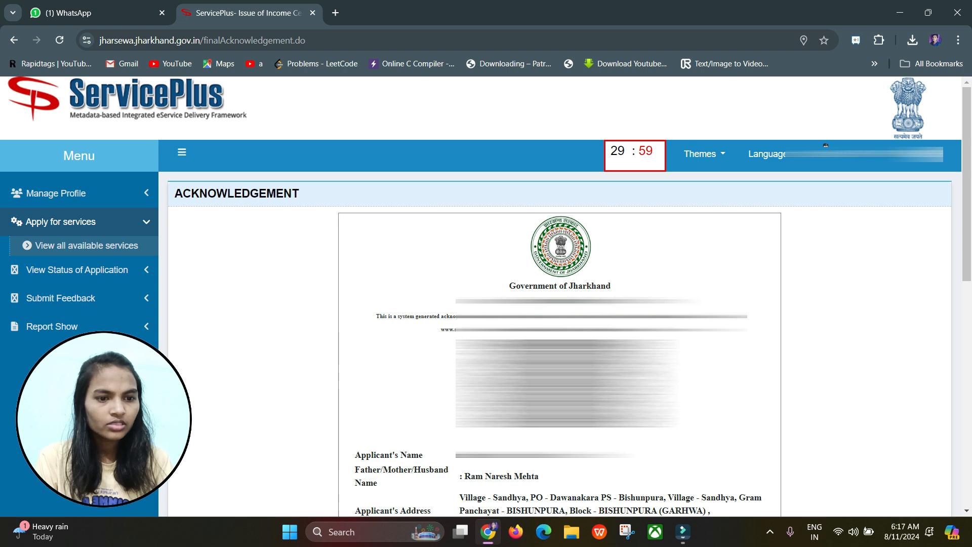
scroll(559, 296, down, 15)
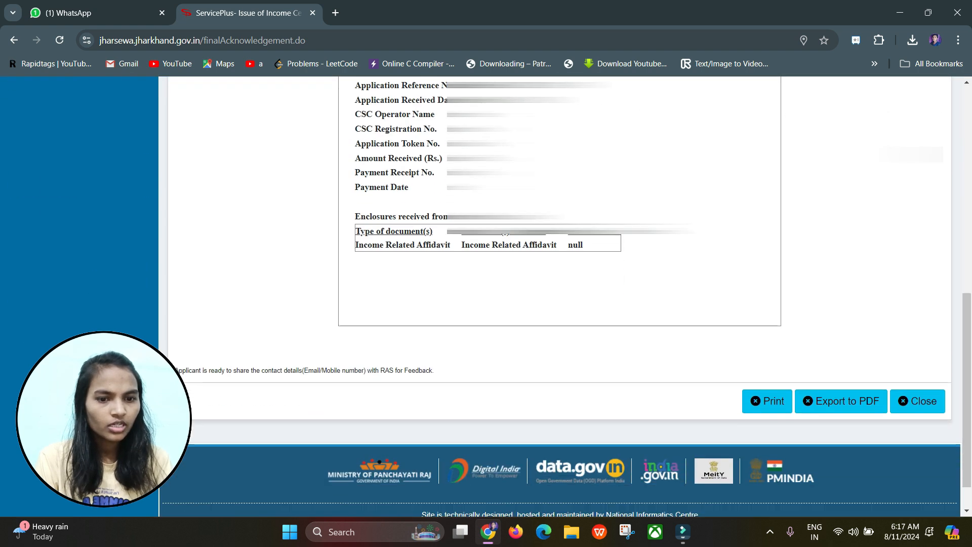
scroll(559, 296, up, 15)
scroll(559, 296, down, 2)
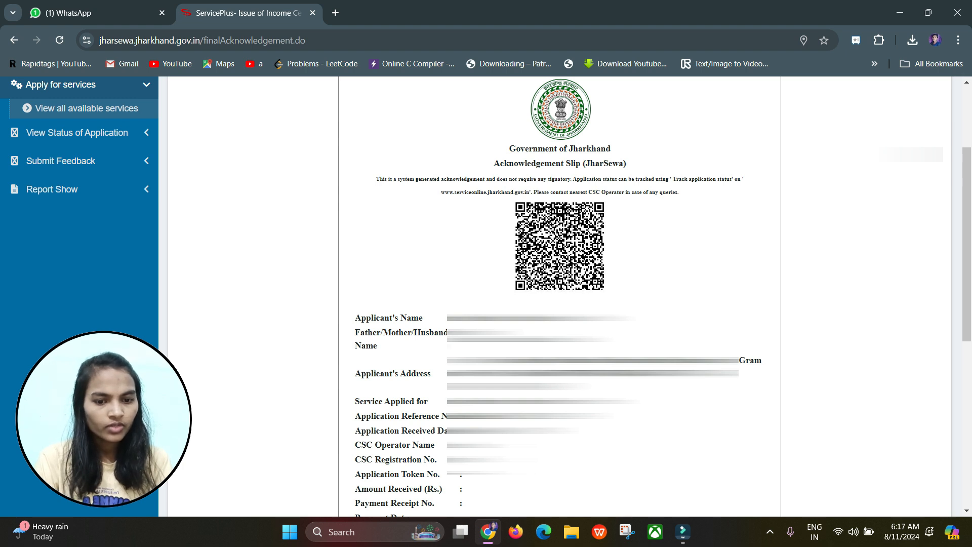
scroll(560, 296, down, 10)
scroll(559, 296, up, 9)
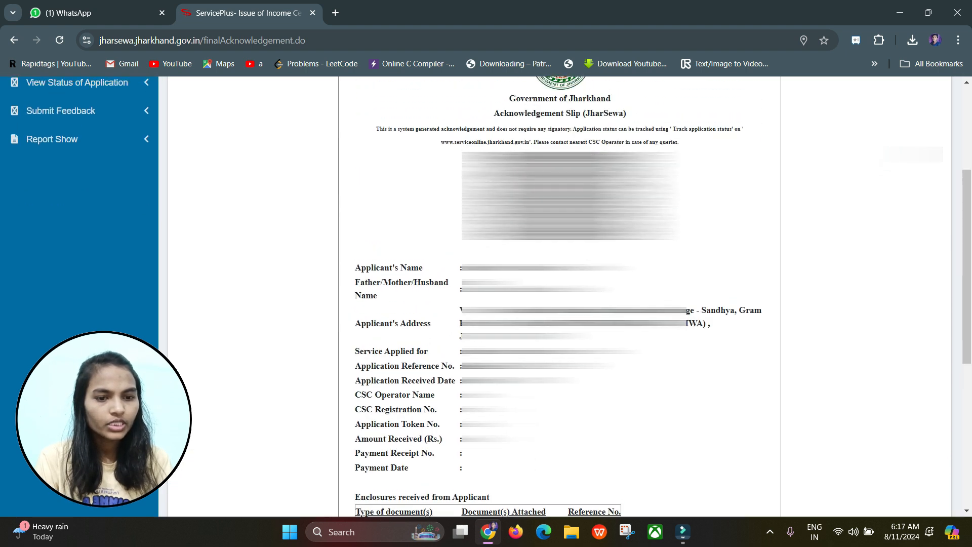
scroll(559, 296, up, 4)
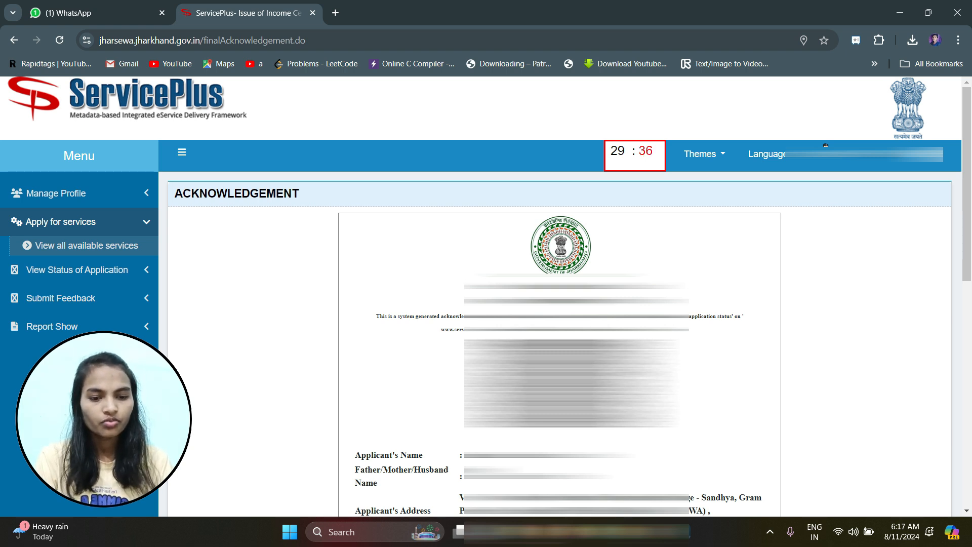
- Print the acknowledgement slip, saving it as papa Income receipt.pdf
scroll(559, 296, down, 4)
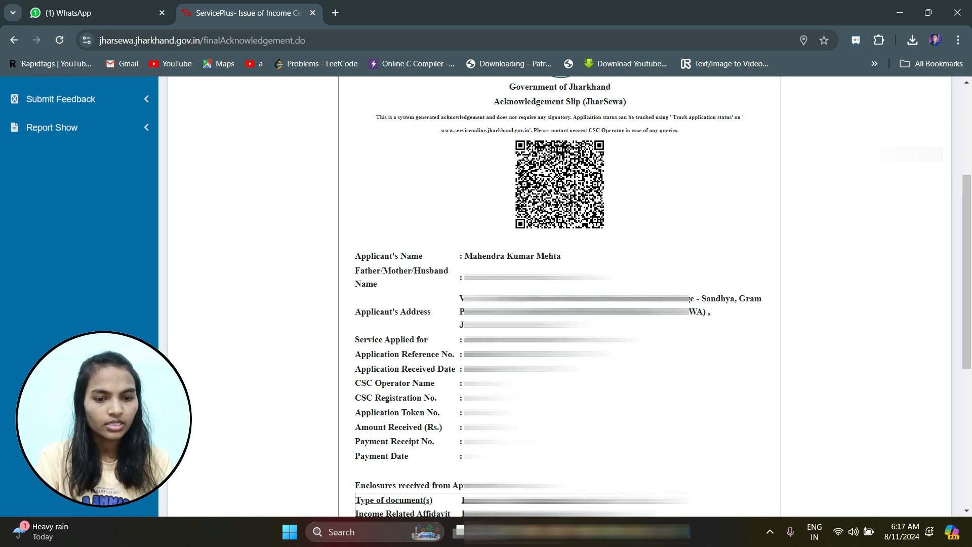
scroll(559, 296, down, 6)
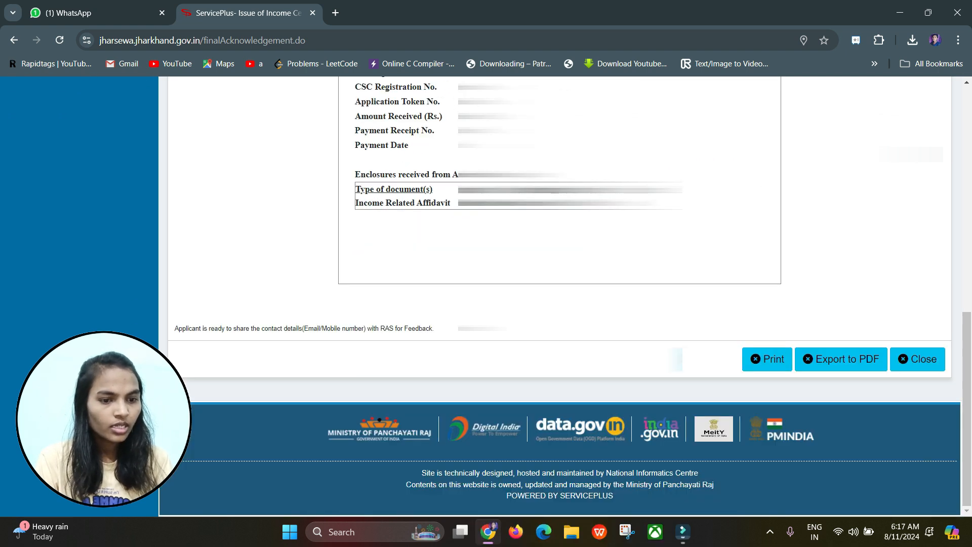
click(767, 359)
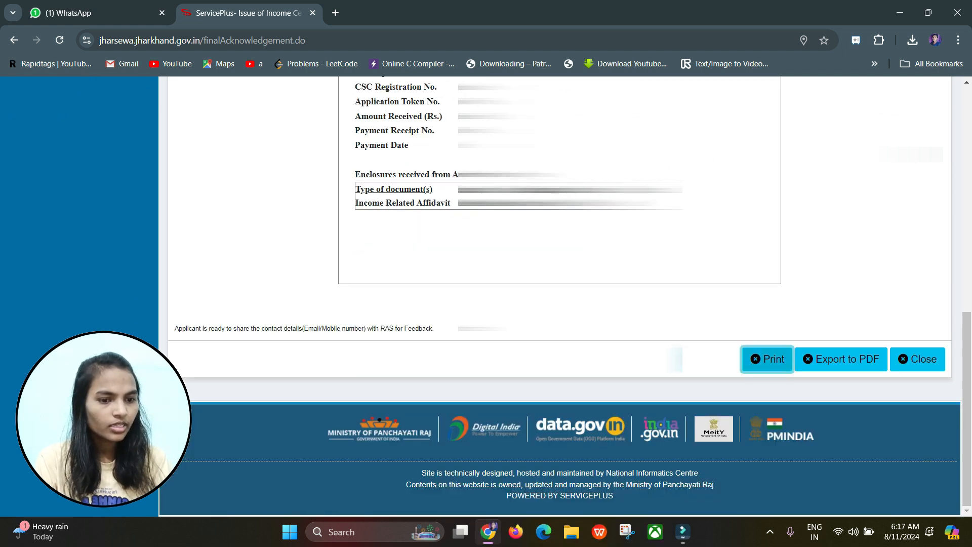
click(727, 460)
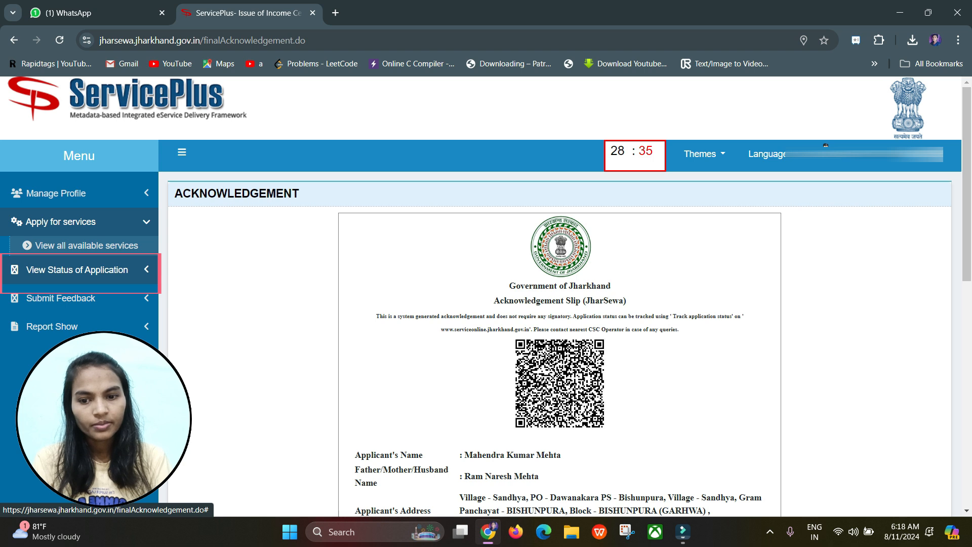
- Track the application by pasting its reference number and fetching its status, showing Initiated
click(77, 269)
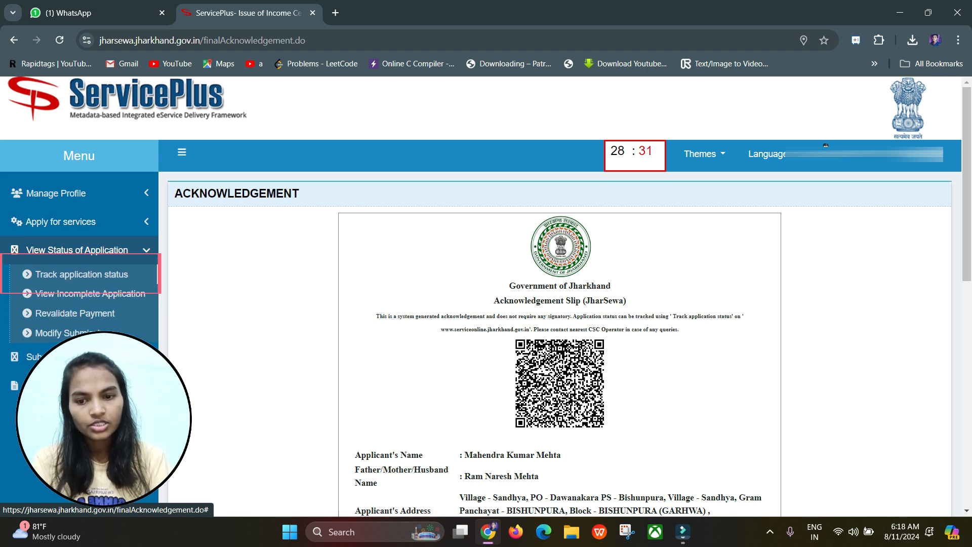
click(81, 274)
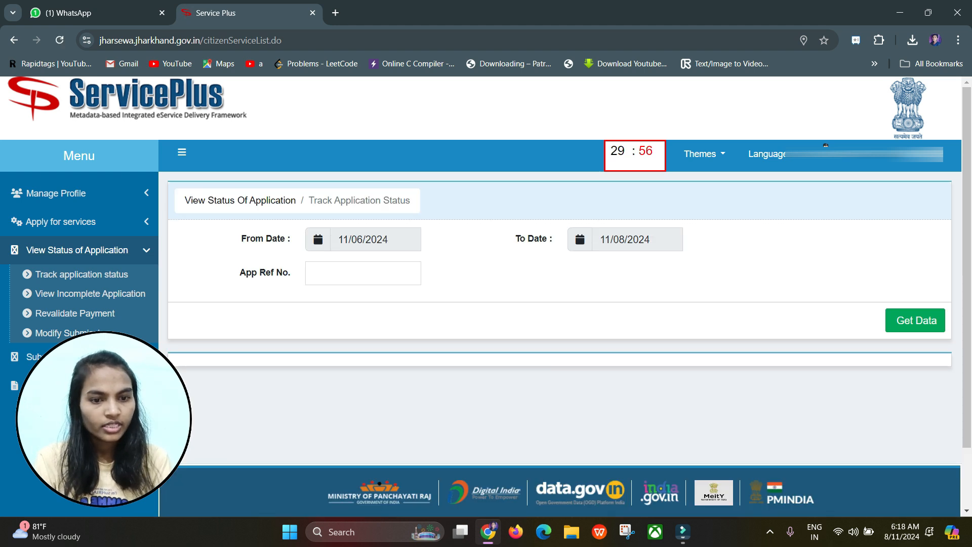
click(363, 273)
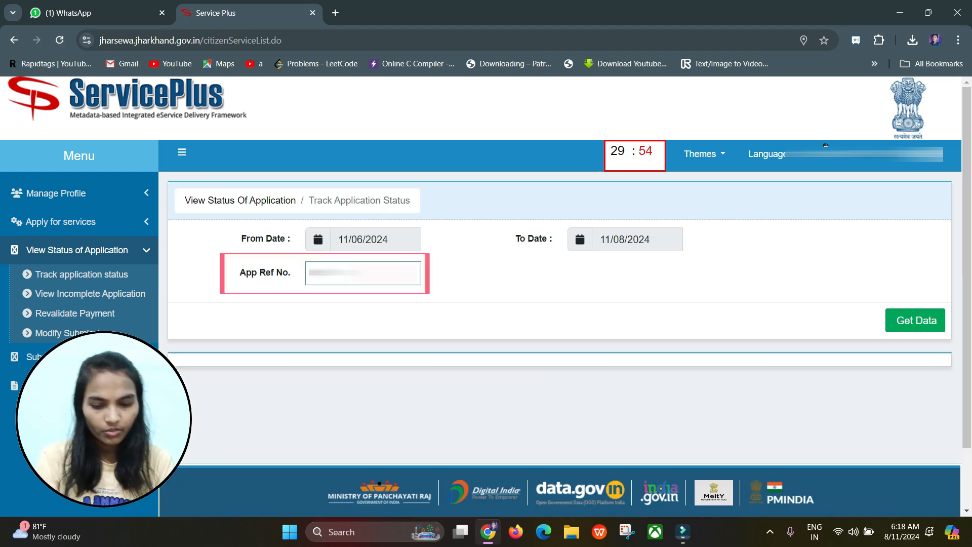
key(ctrl+v)
click(915, 320)
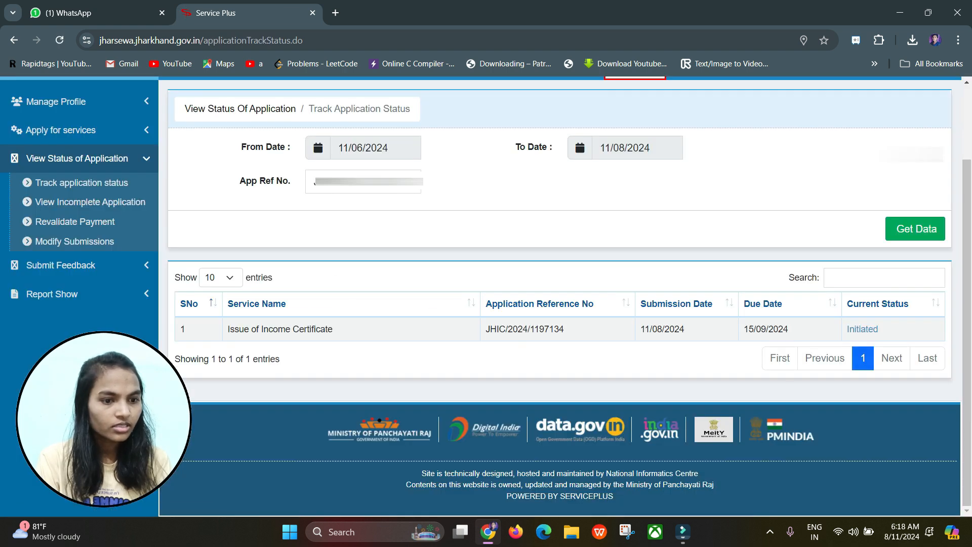
scroll(863, 329, up, 2)
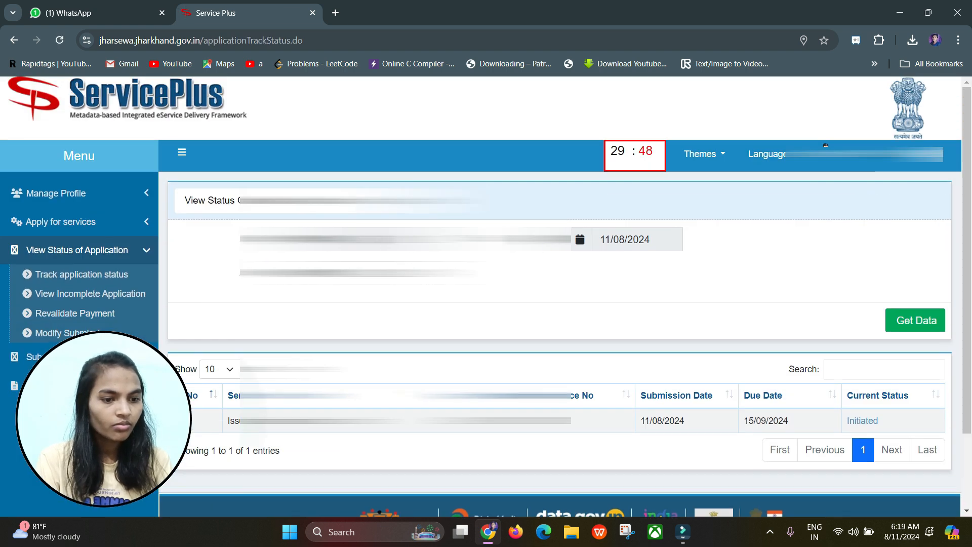
scroll(564, 303, down, 2)
scroll(565, 304, up, 2)
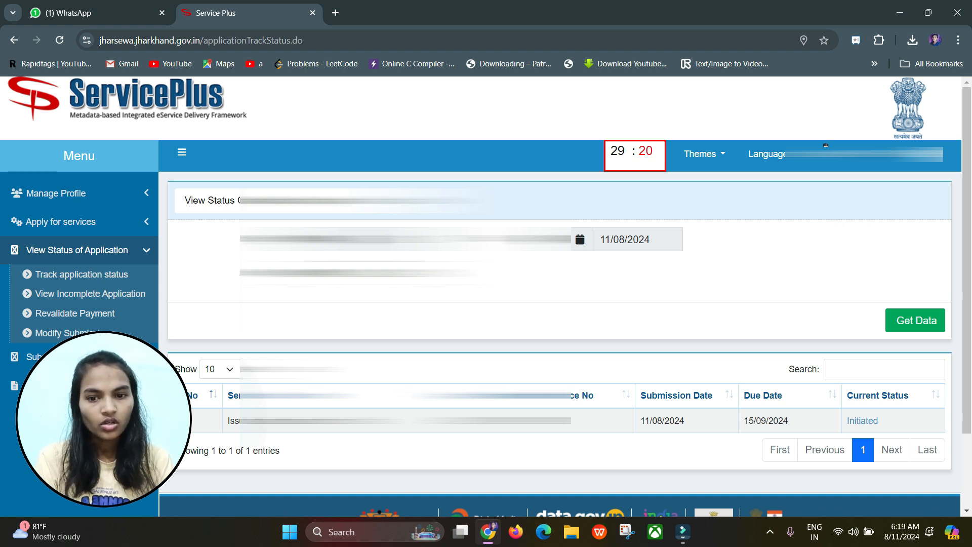
- Search Google for jharsewa in a new tab and open the official JharSewa site
click(182, 152)
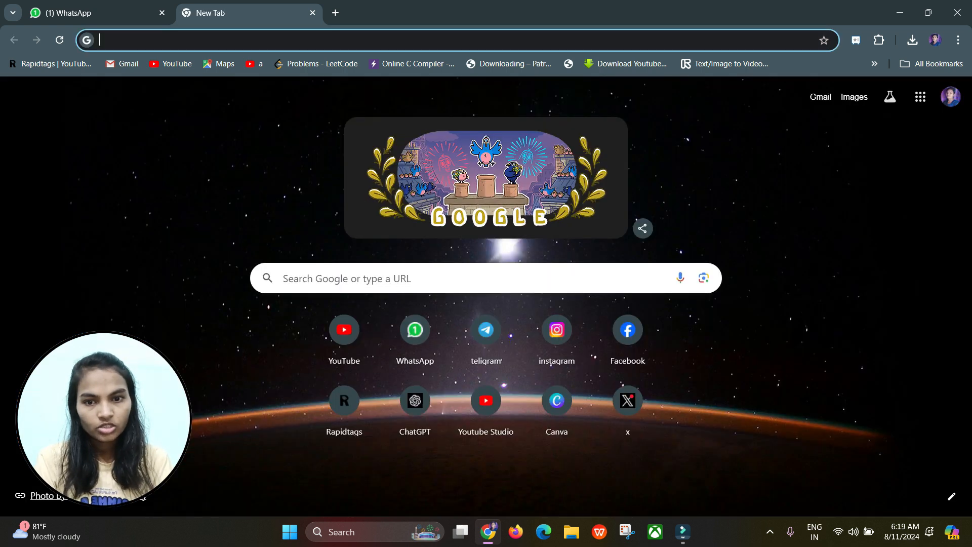
click(323, 40)
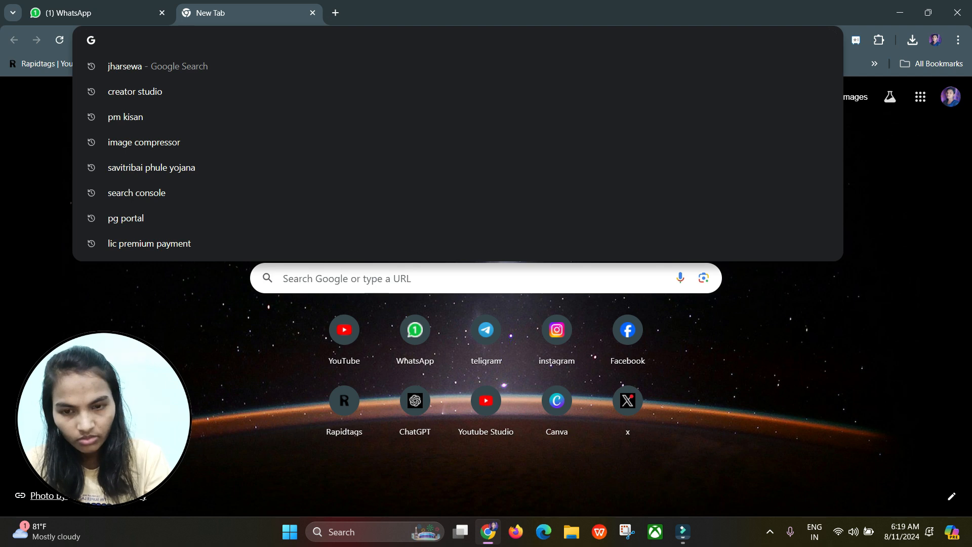
click(127, 66)
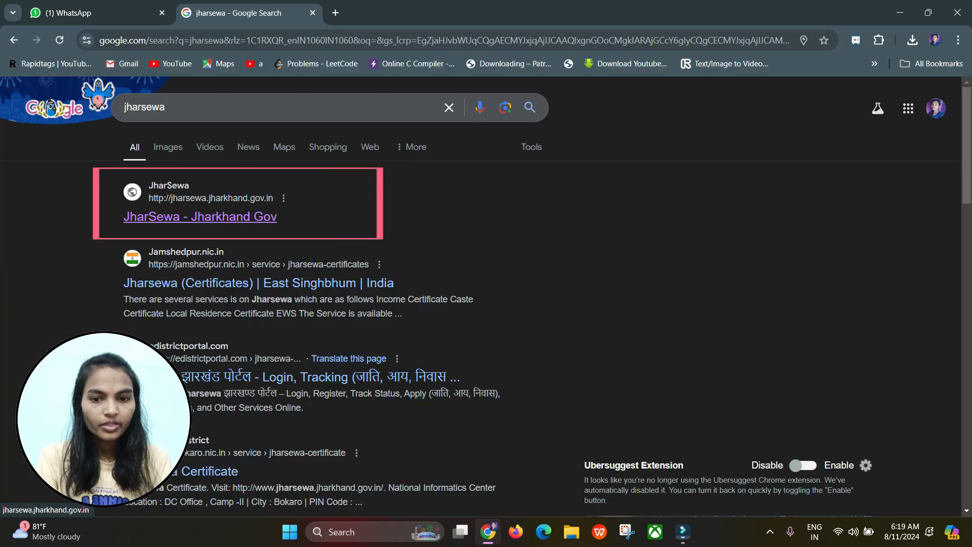
click(200, 216)
- Open the TRACKING card under Know Status of Your Application on the JharSewa site
scroll(486, 296, down, 5)
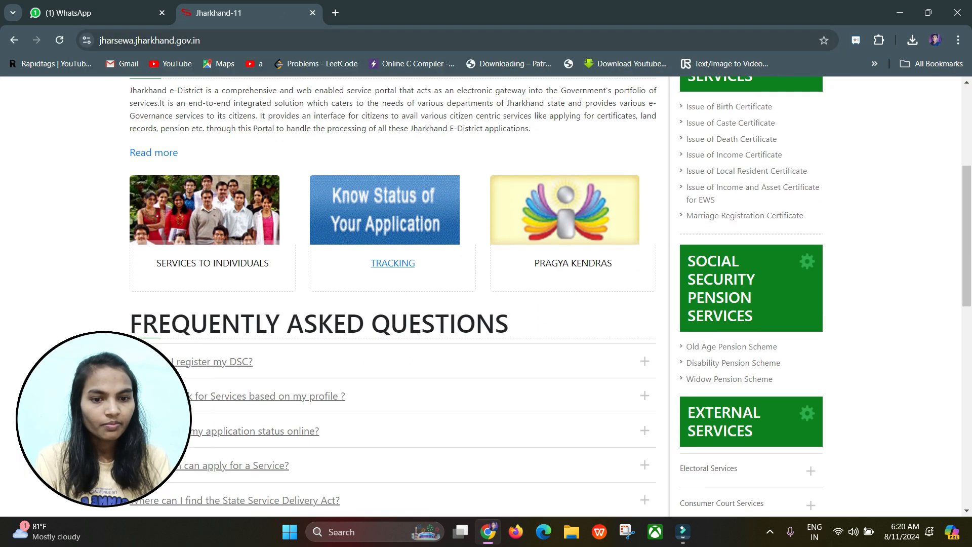
scroll(486, 296, up, 5)
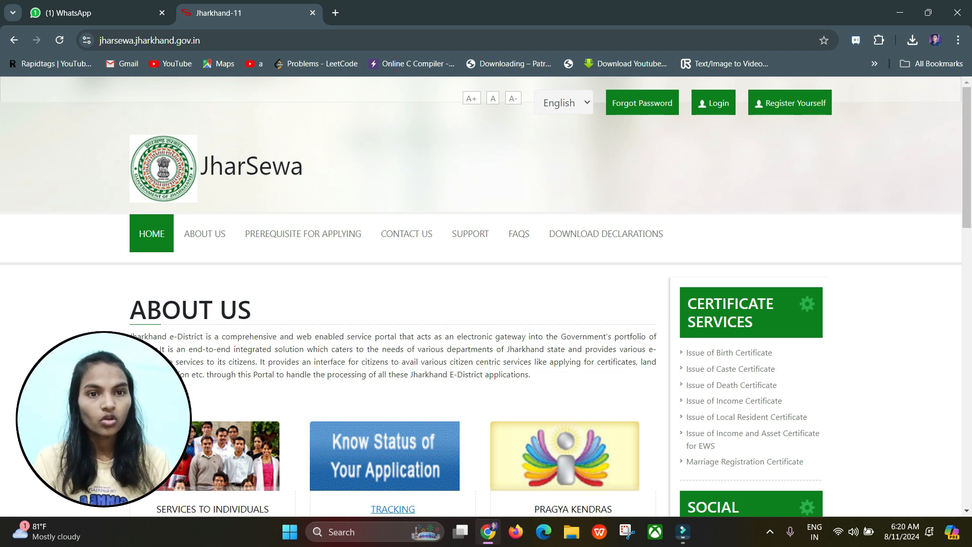
scroll(486, 296, down, 2)
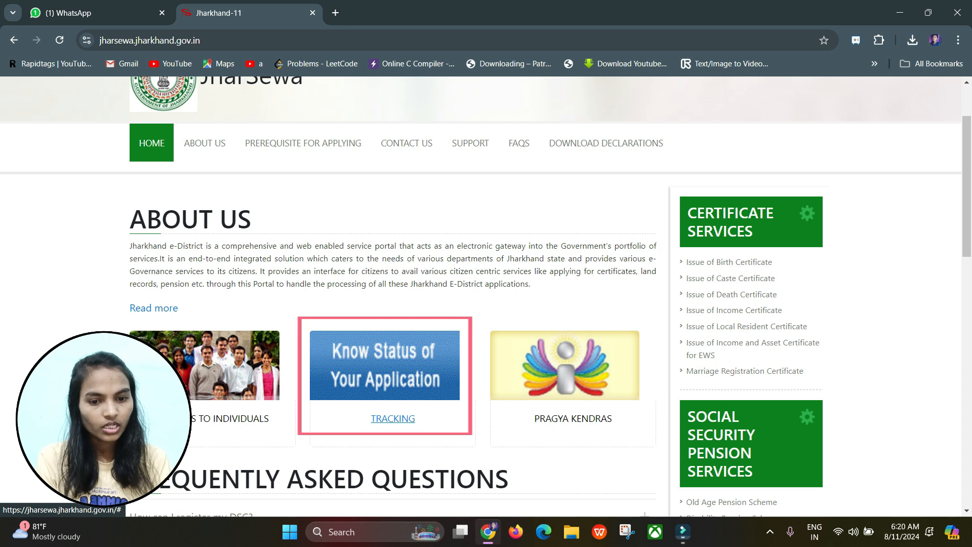
click(392, 418)
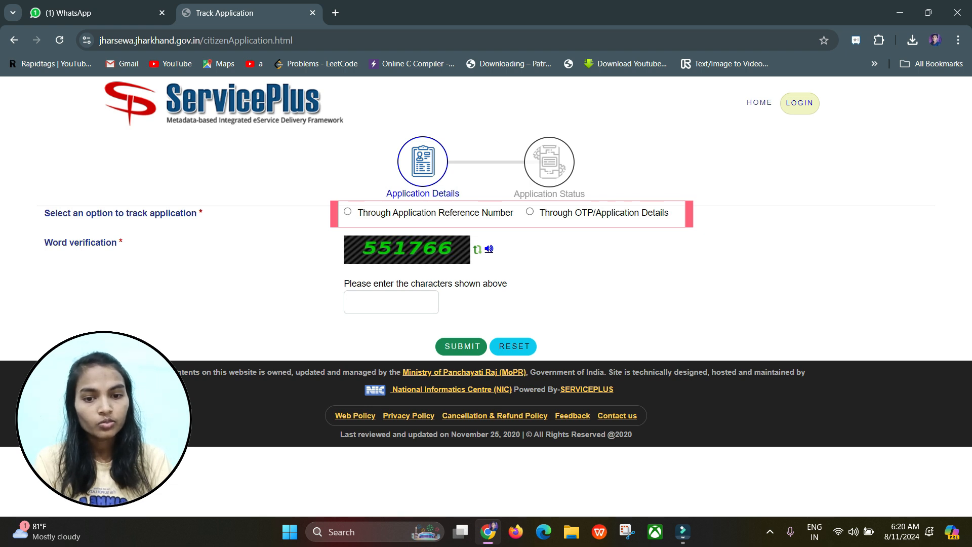
- Choose tracking by application reference number and fill in the saved reference number
click(348, 212)
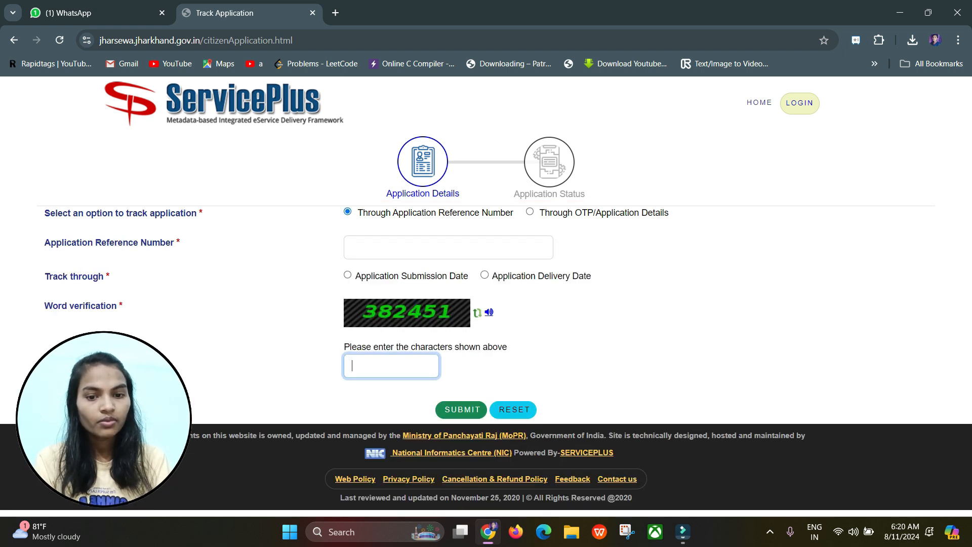
click(448, 248)
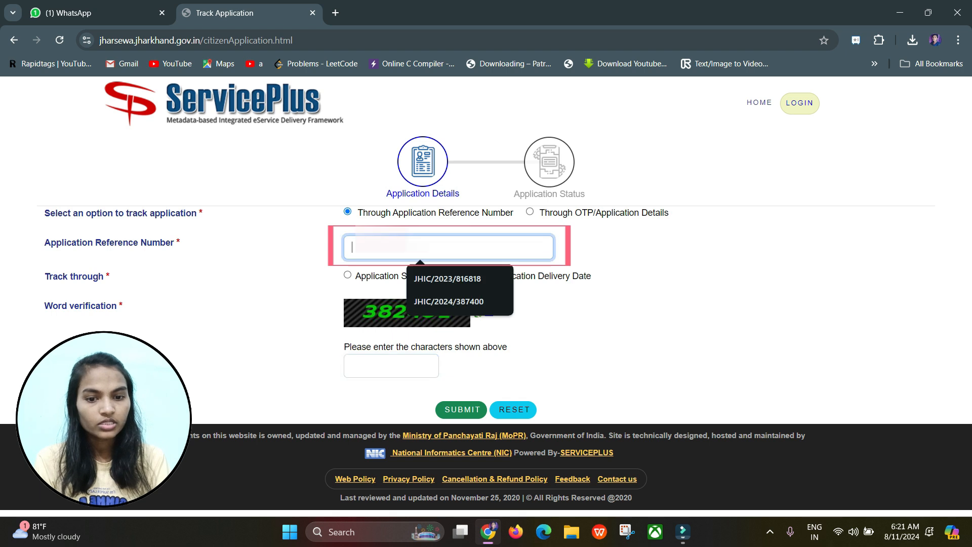
key(Down)
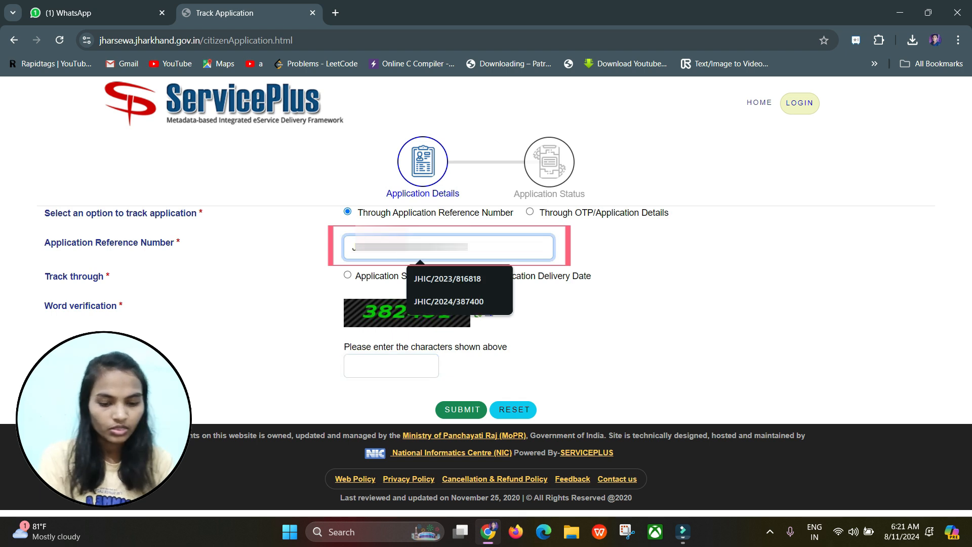
key(Return)
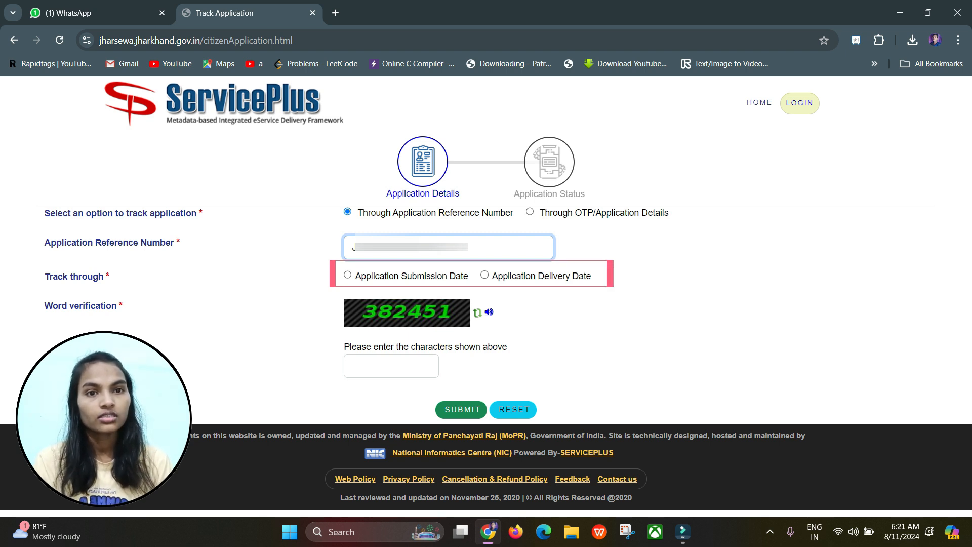
- Set the application submission date to 11/08/2024, enter the captcha and submit tracking
click(347, 275)
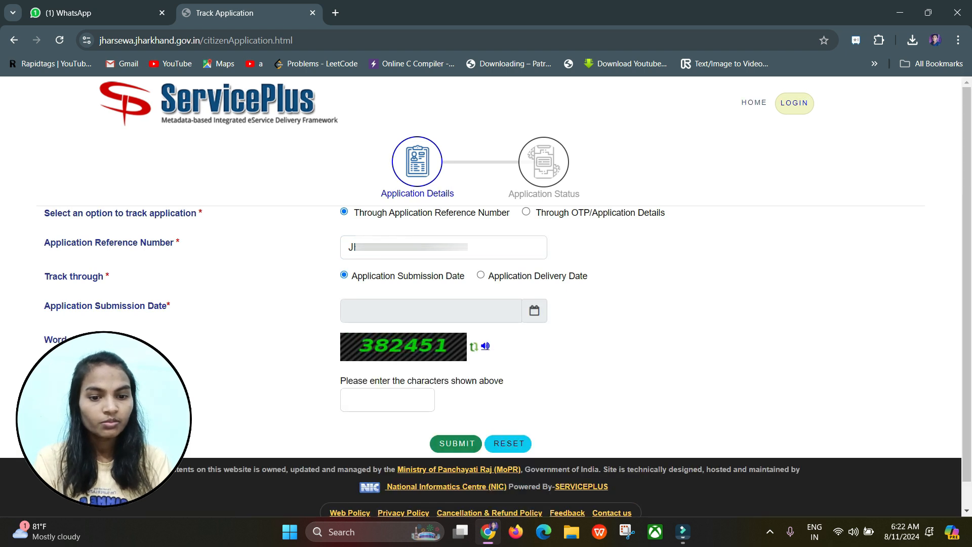
click(430, 311)
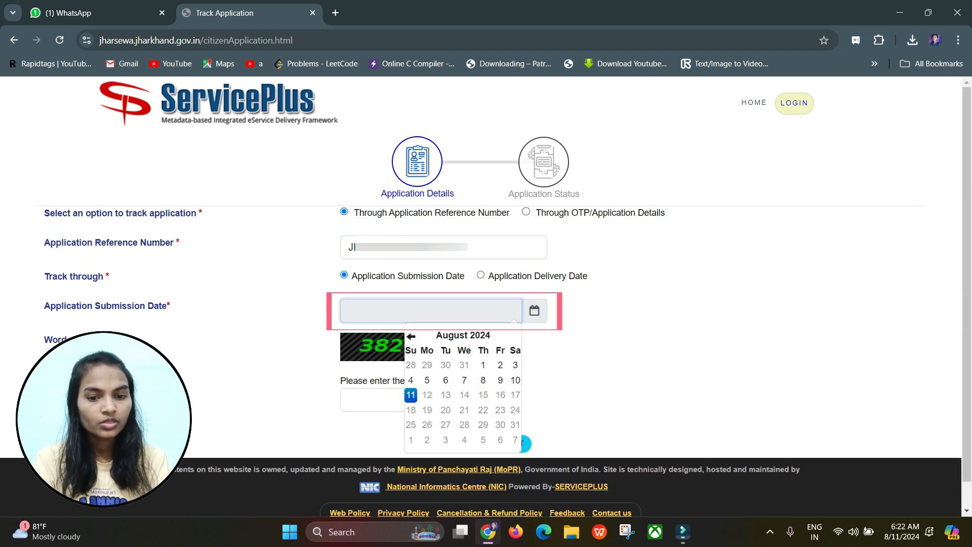
click(408, 398)
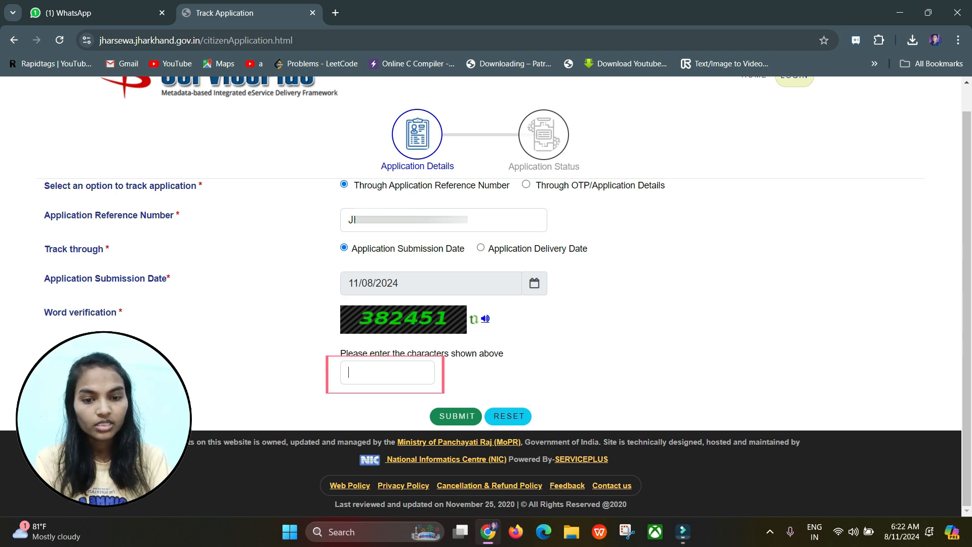
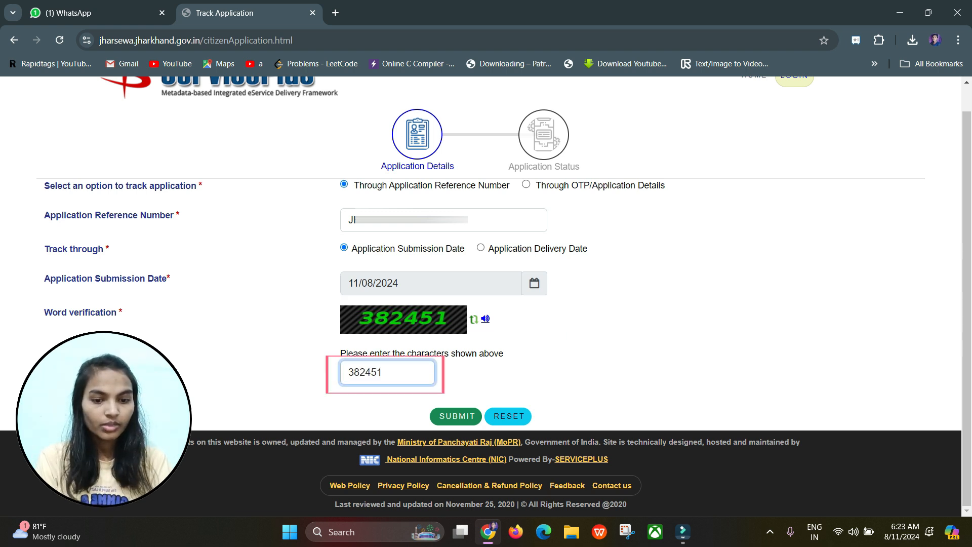
click(456, 416)
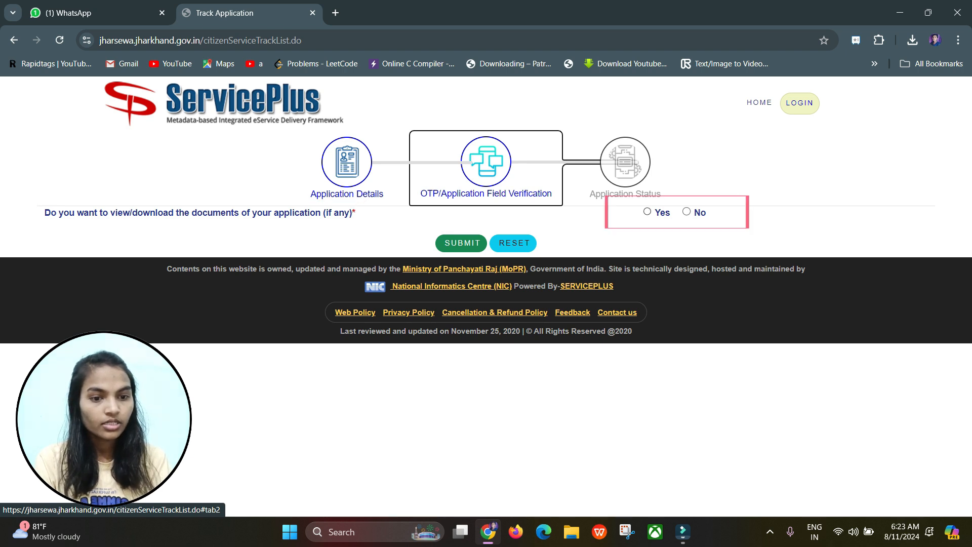
- Choose Yes to view documents, enter the mobile OTP and submit to see the application status
click(647, 211)
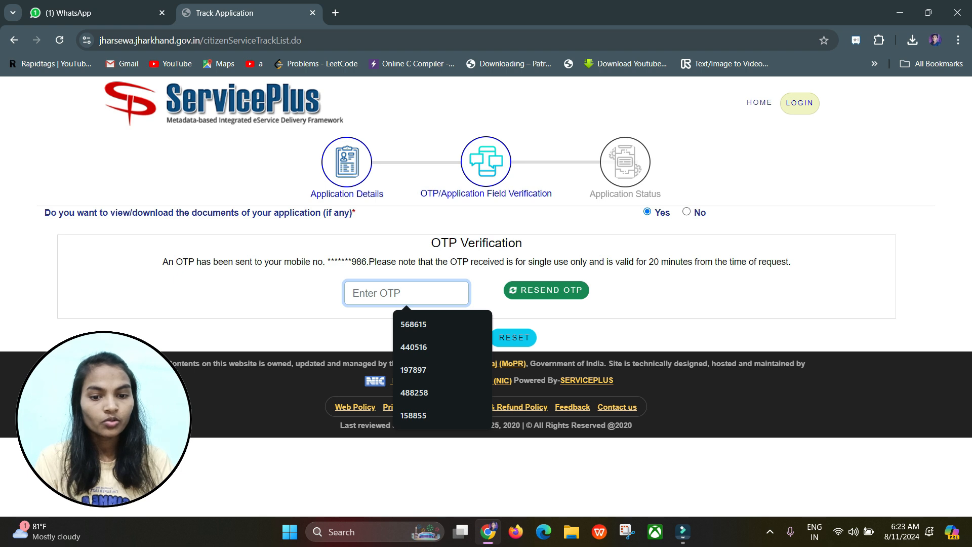
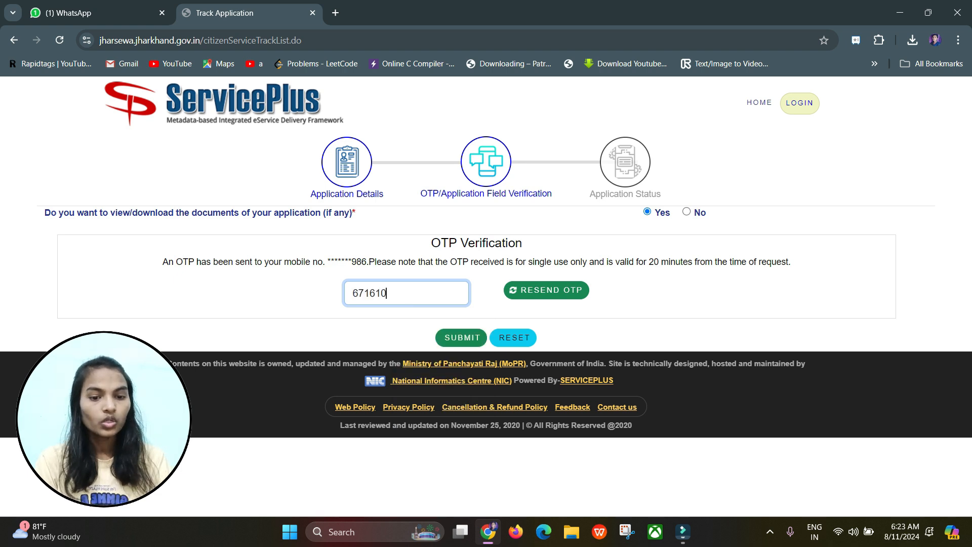
key(Tab)
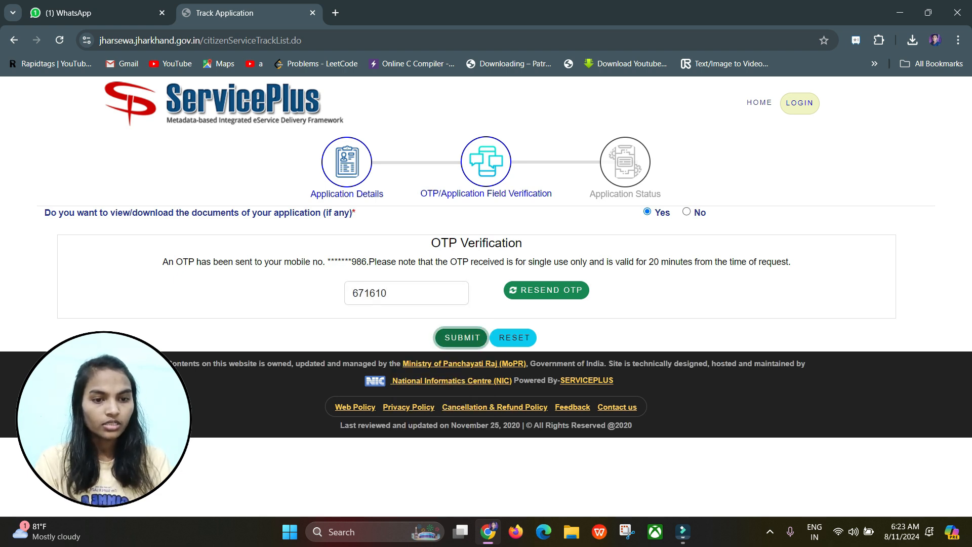
key(Return)
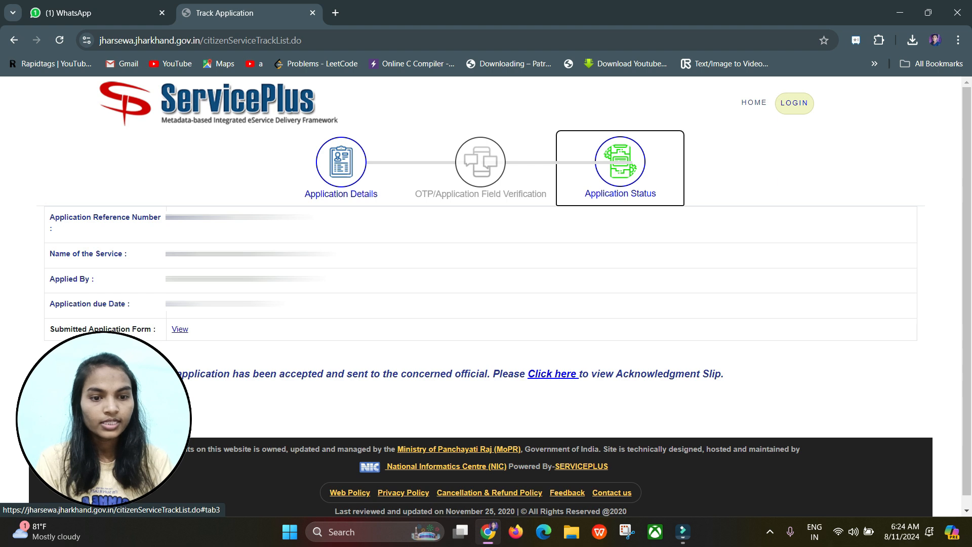